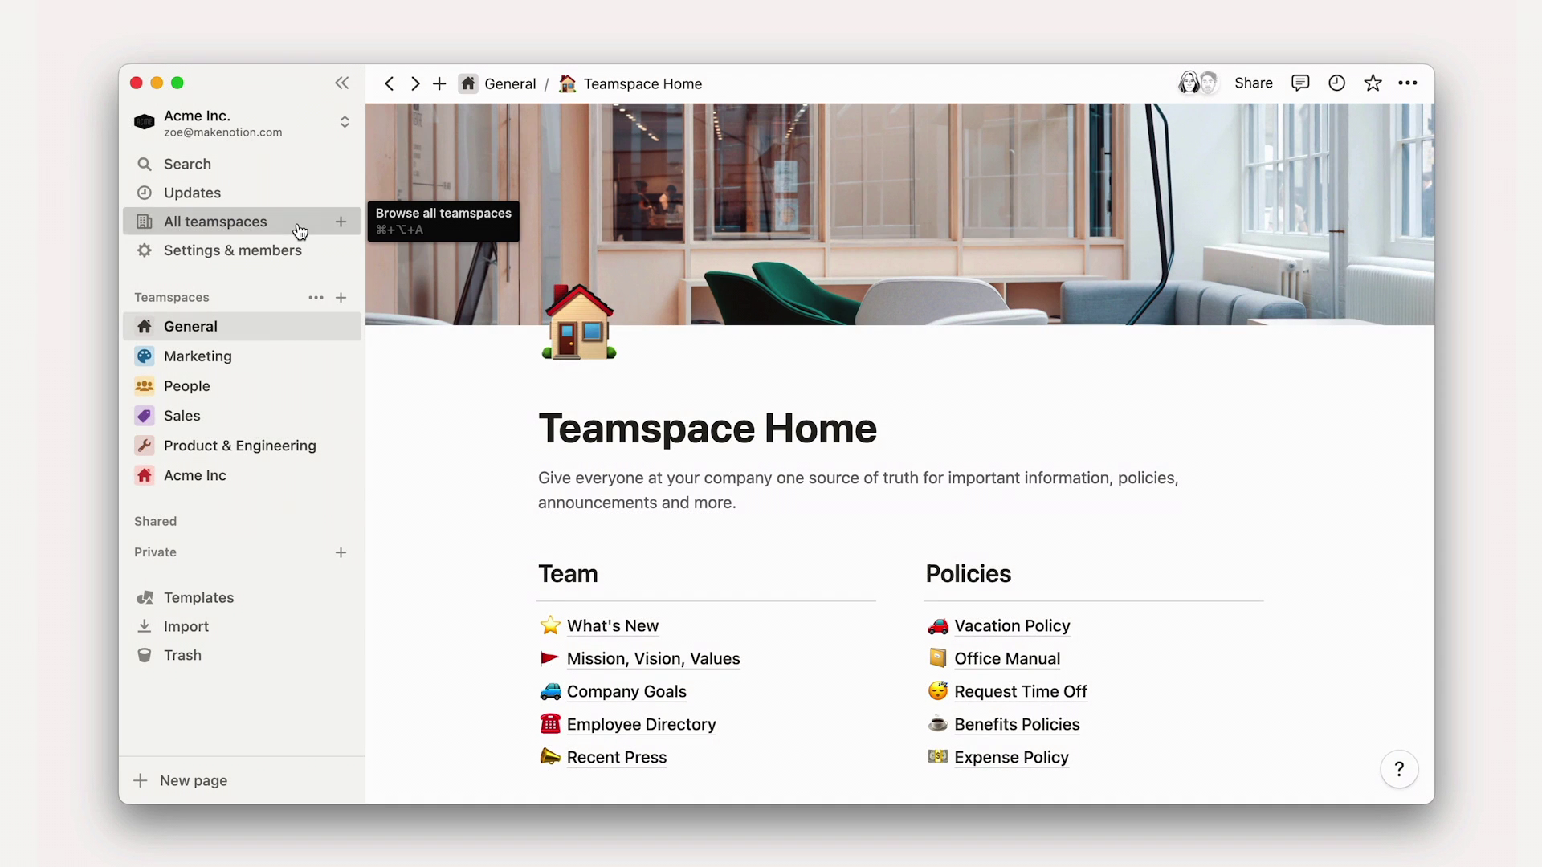
- From All teamspaces, create a teamspace named 'Finance' with the green cash icon
left_click(299, 232)
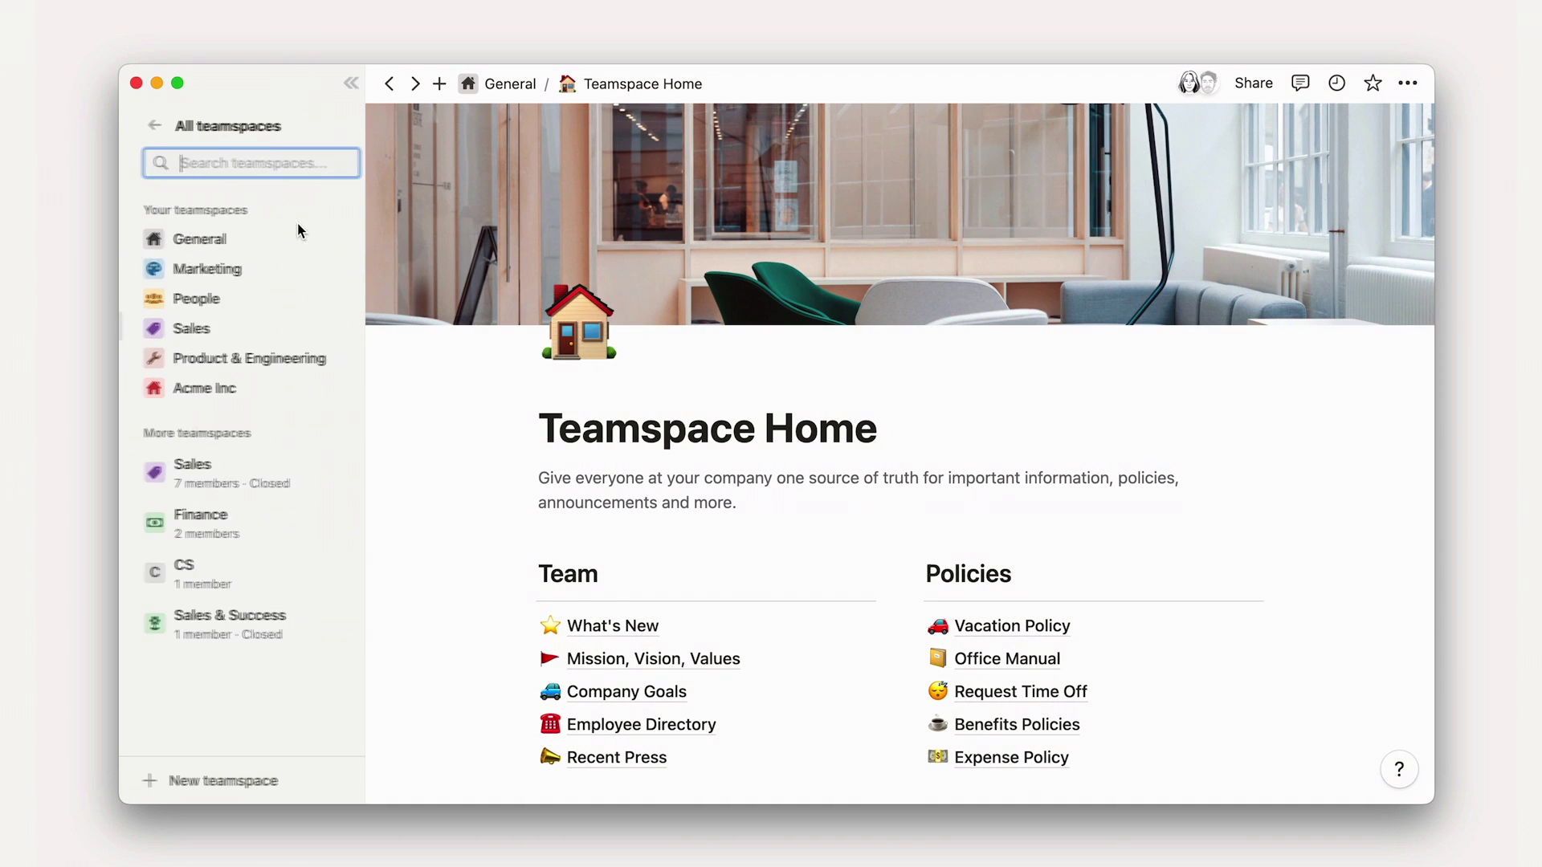
left_click(269, 782)
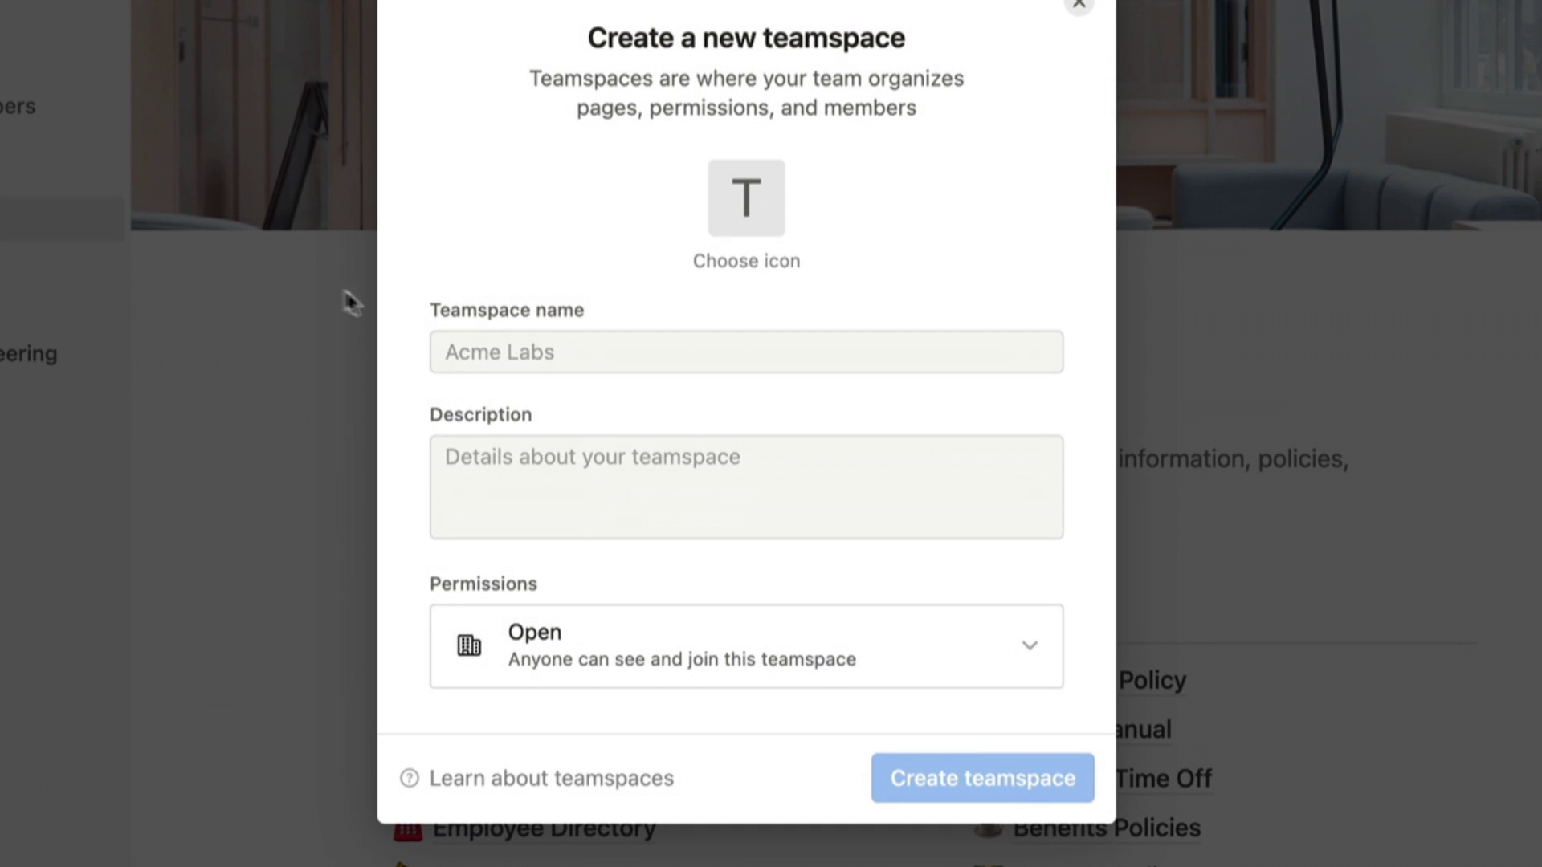
left_click(540, 367)
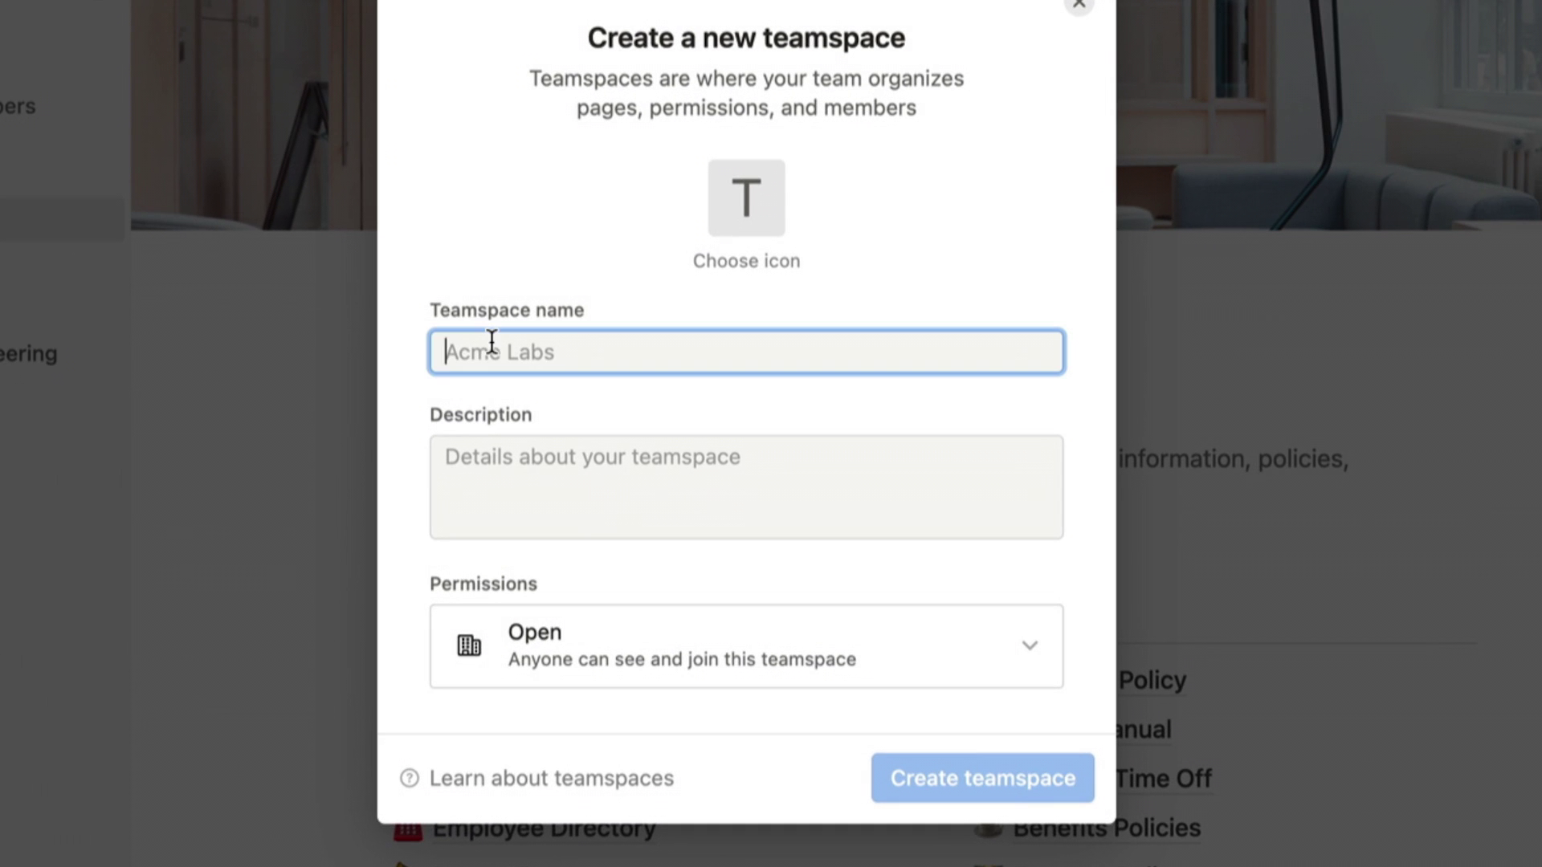
type("Finance")
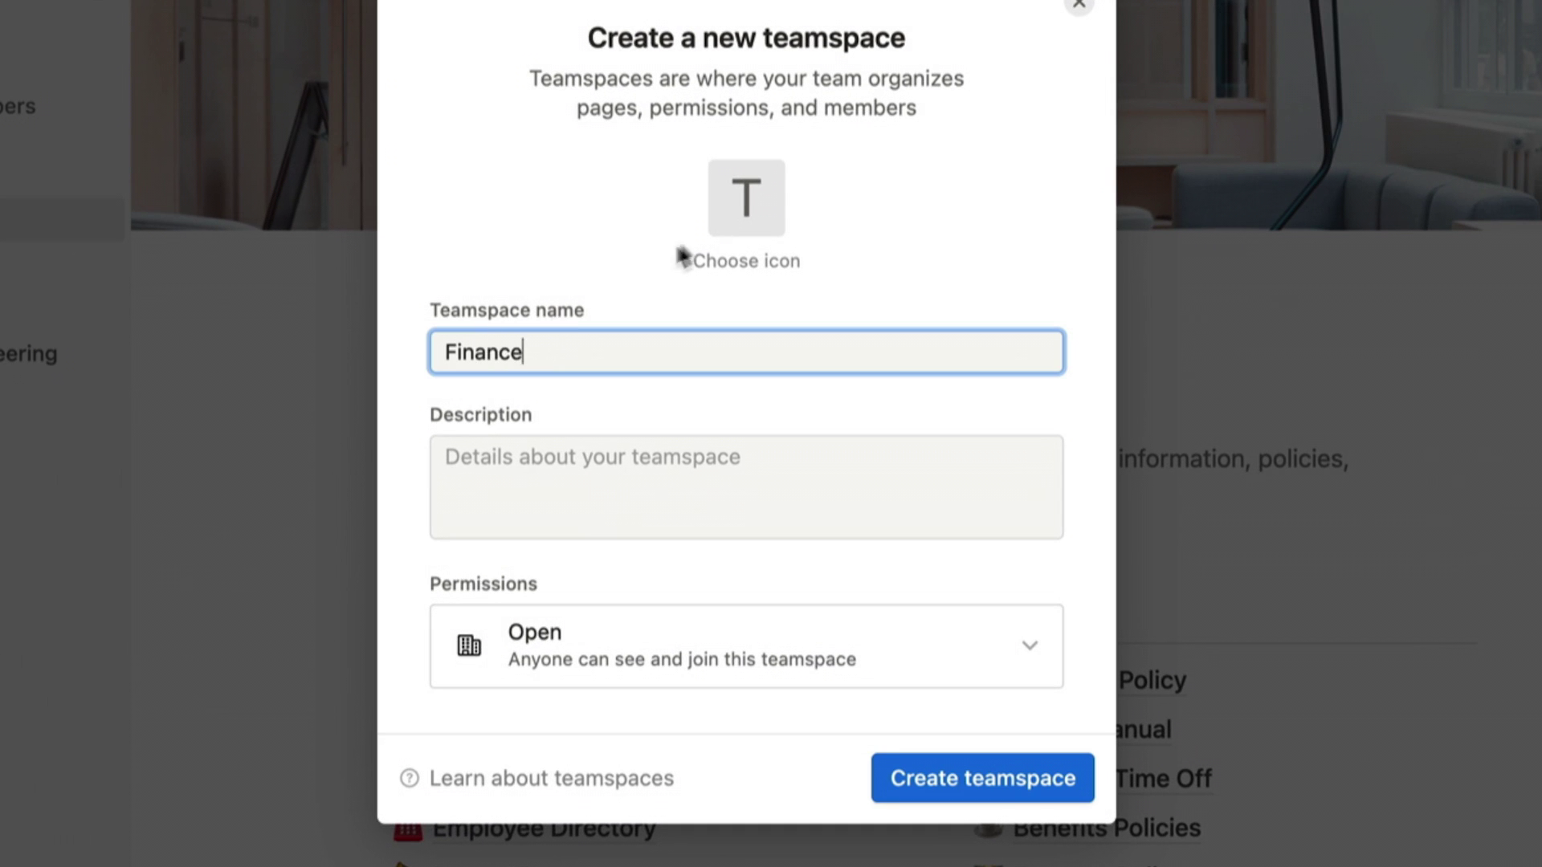
left_click(733, 218)
mouse_move(477, 467)
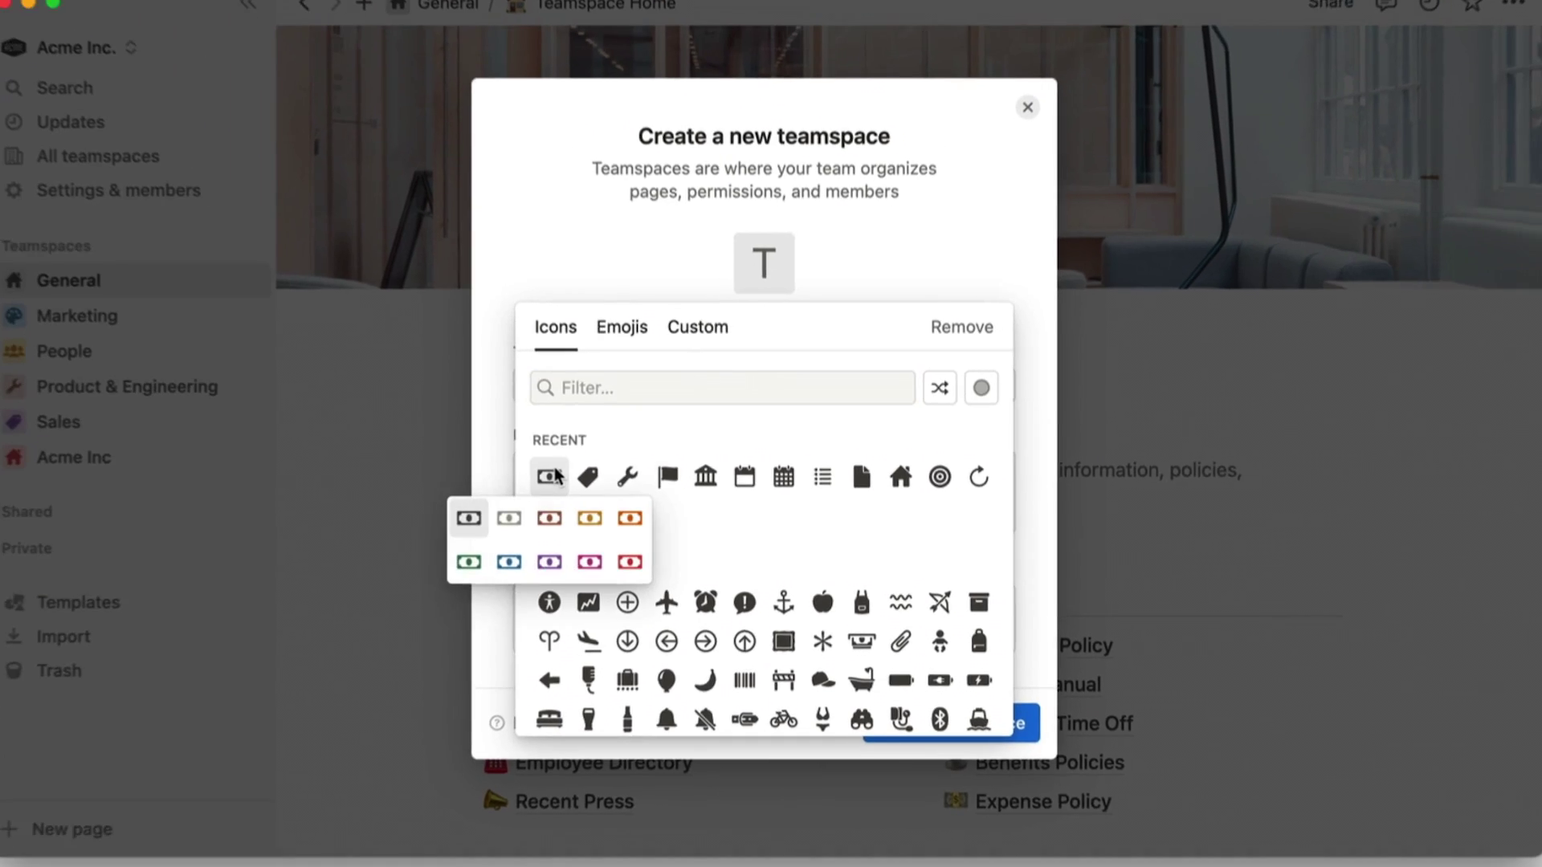
left_click(523, 555)
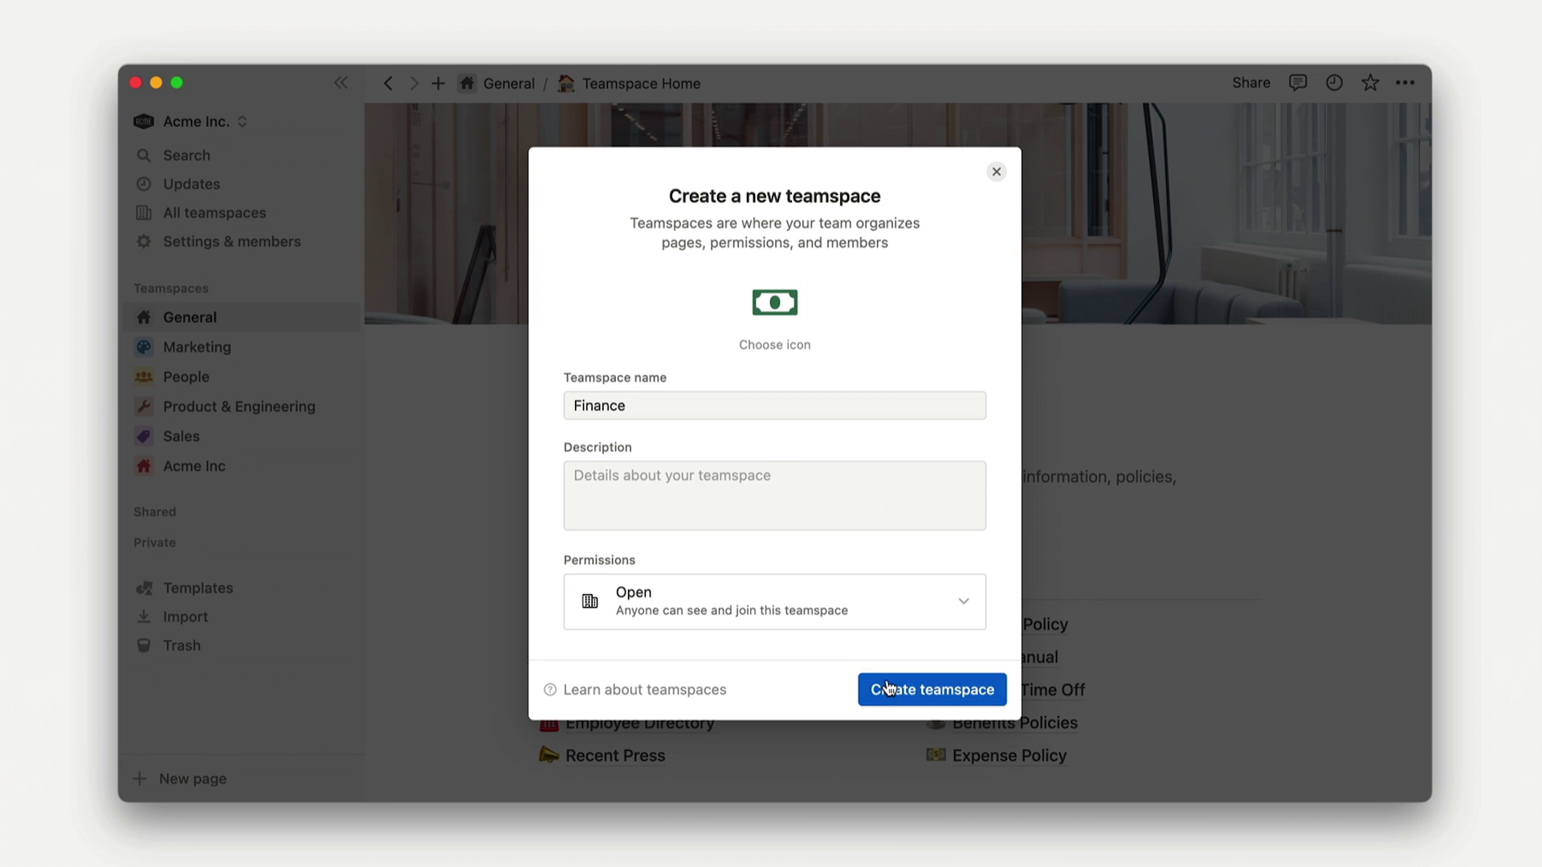
left_click(886, 688)
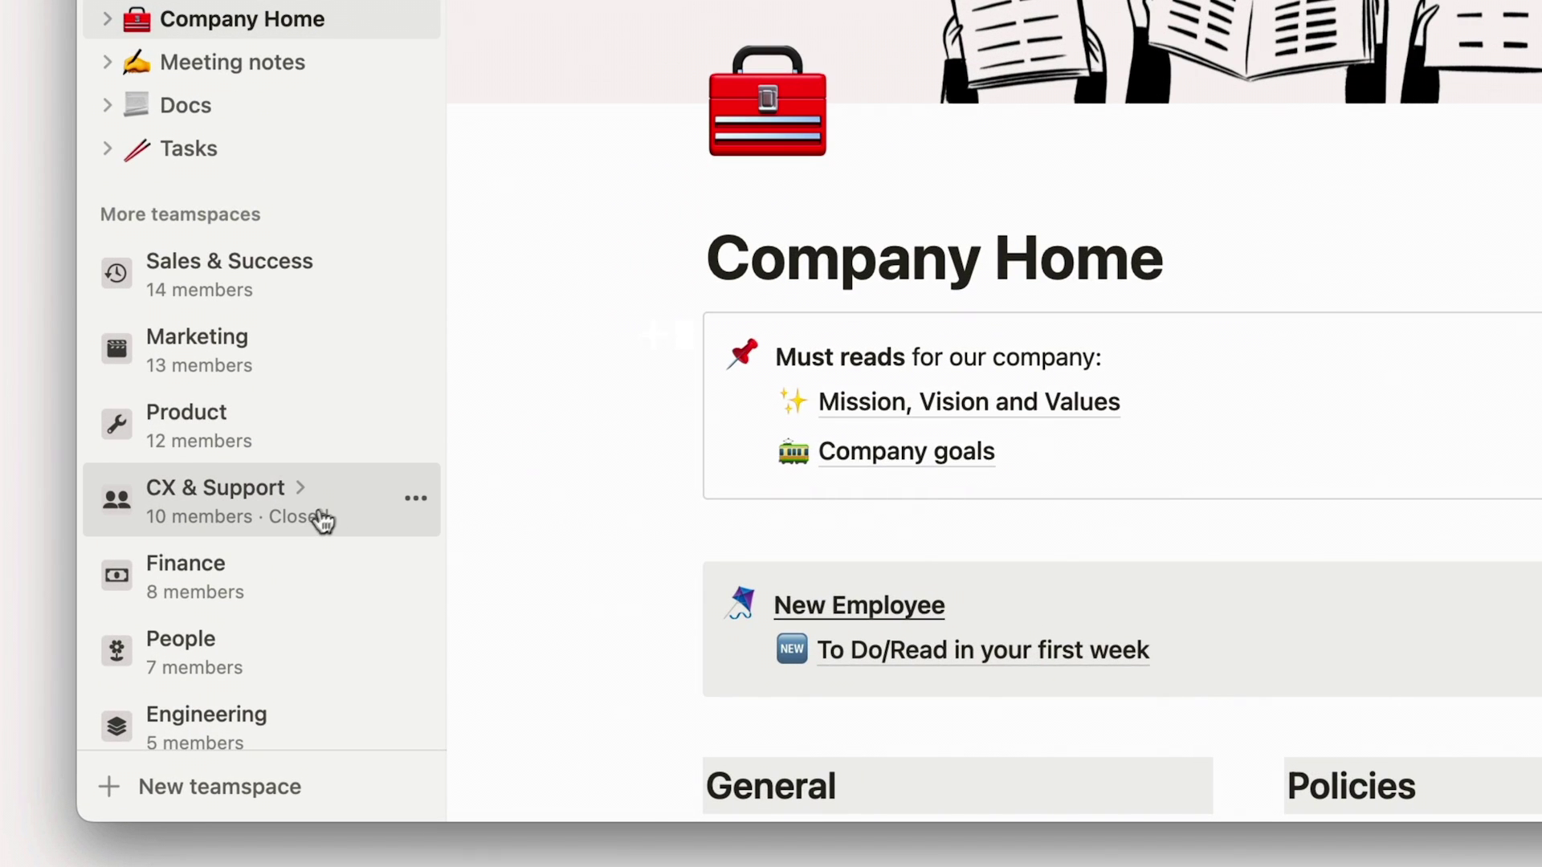
- Expand the CX & Support teamspace to peek at its pages, then collapse it
mouse_move(312, 532)
left_click(312, 531)
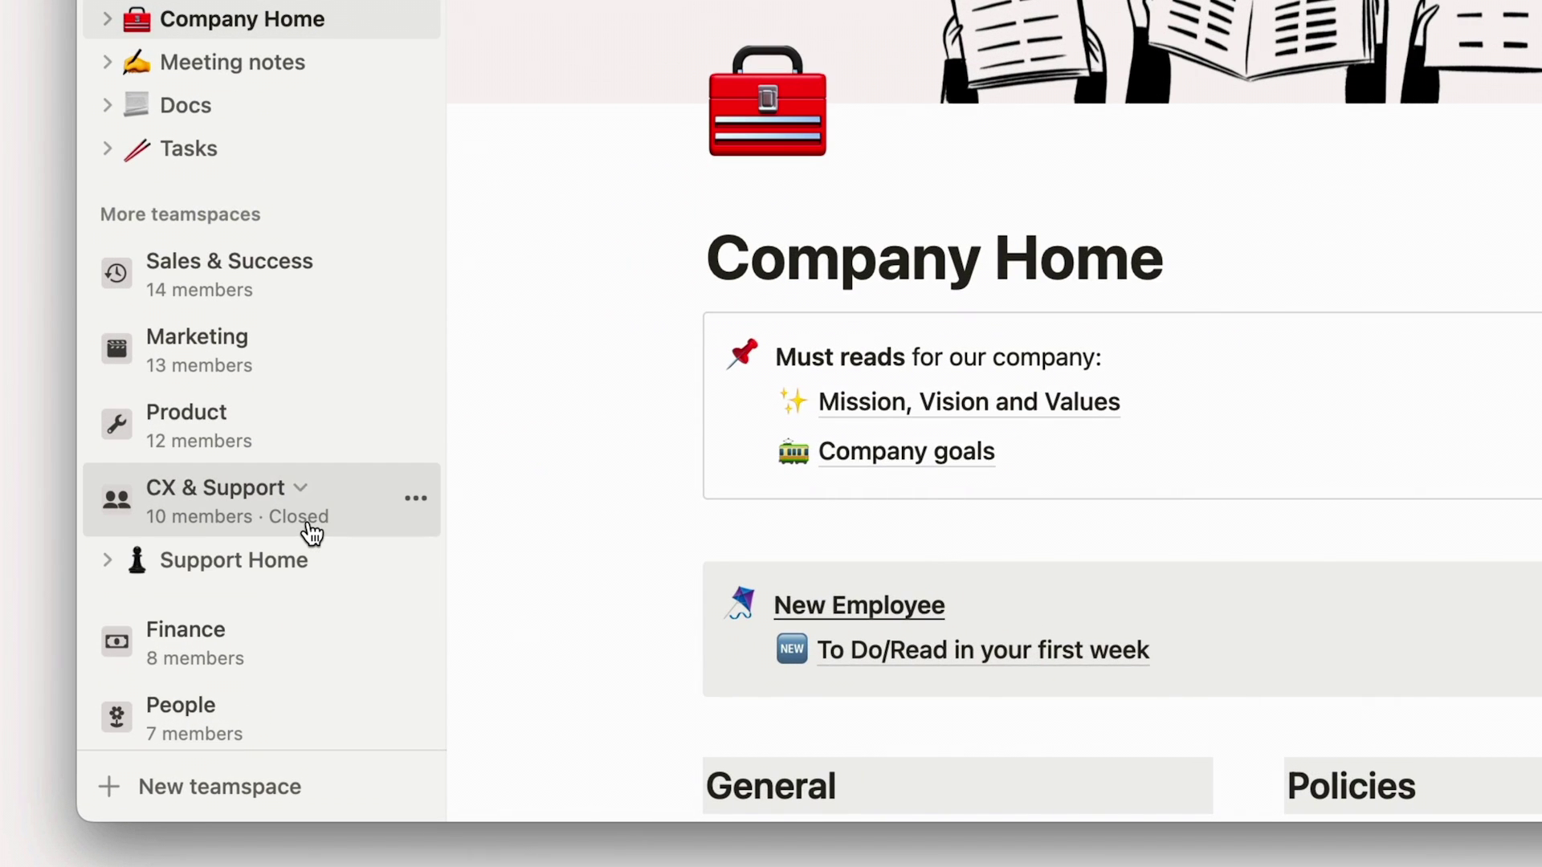
left_click(311, 531)
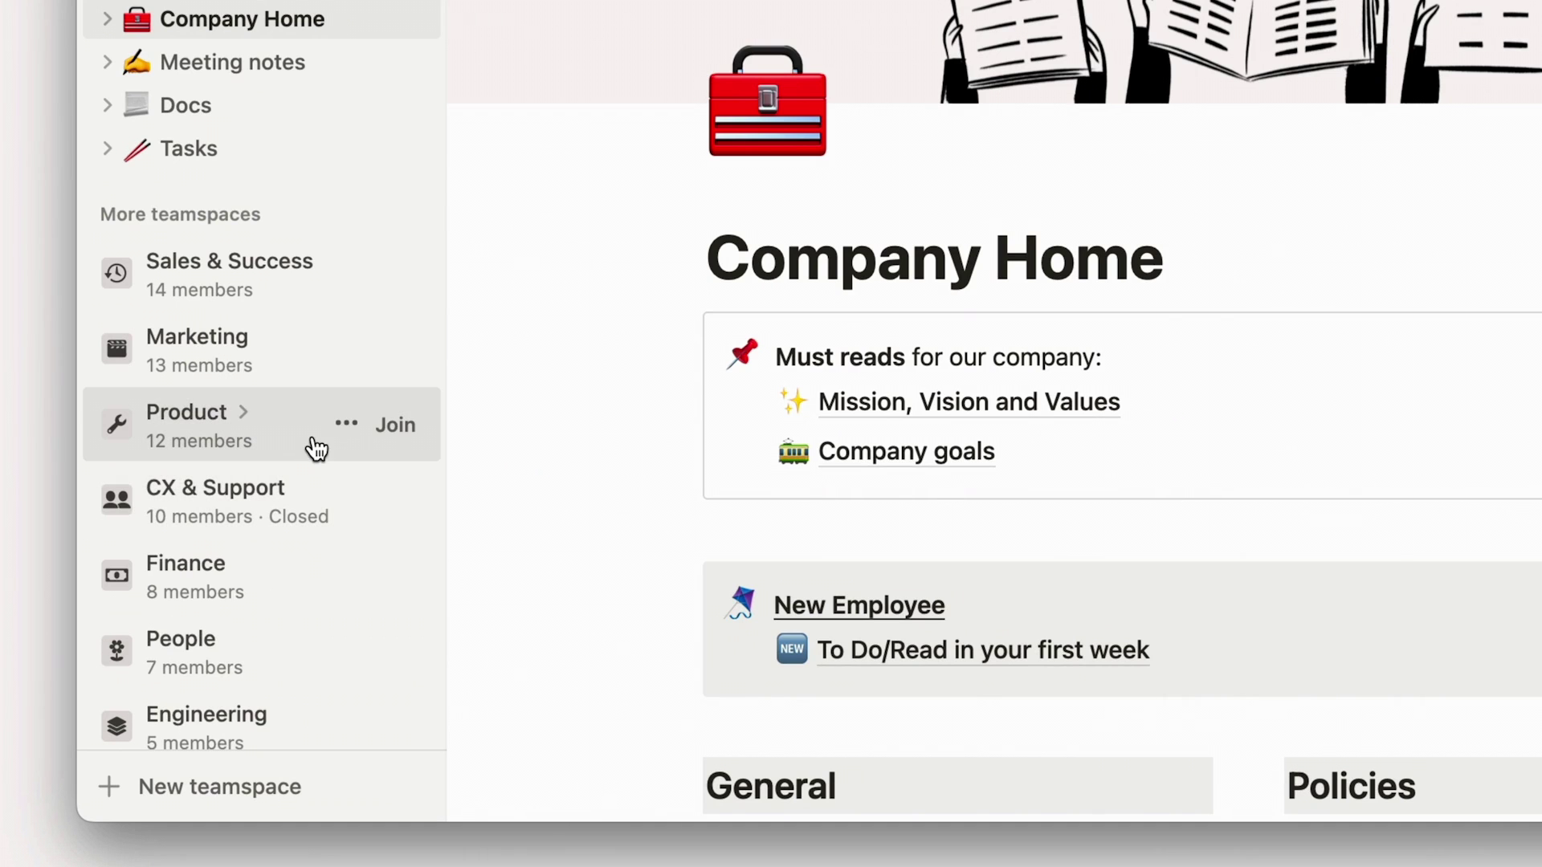
- Join the Product teamspace and bring up the Finance permission options
left_click(386, 438)
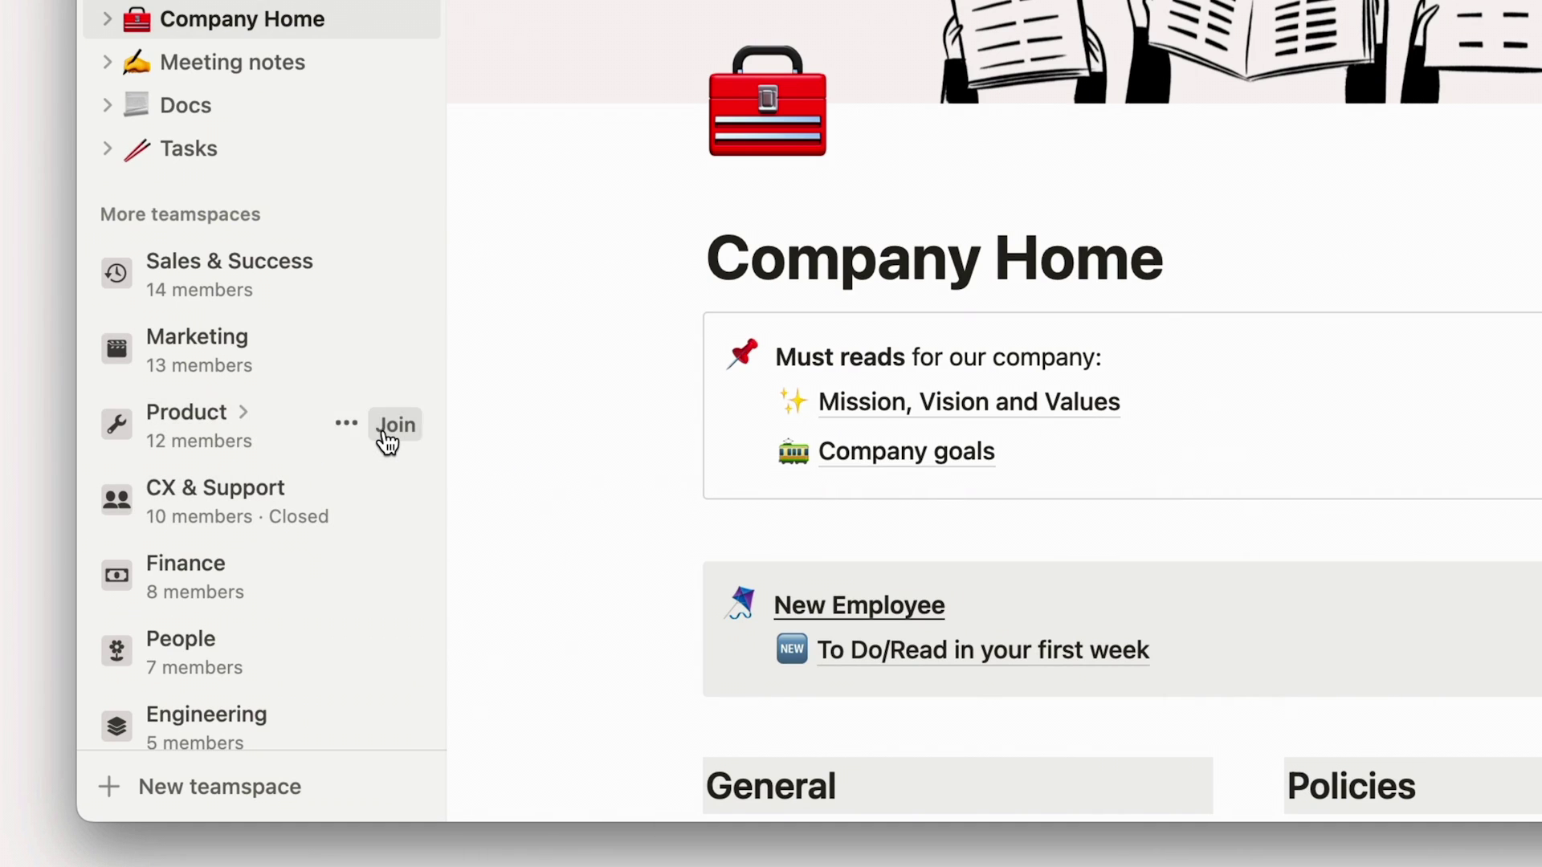
scroll(387, 442, "down", 10)
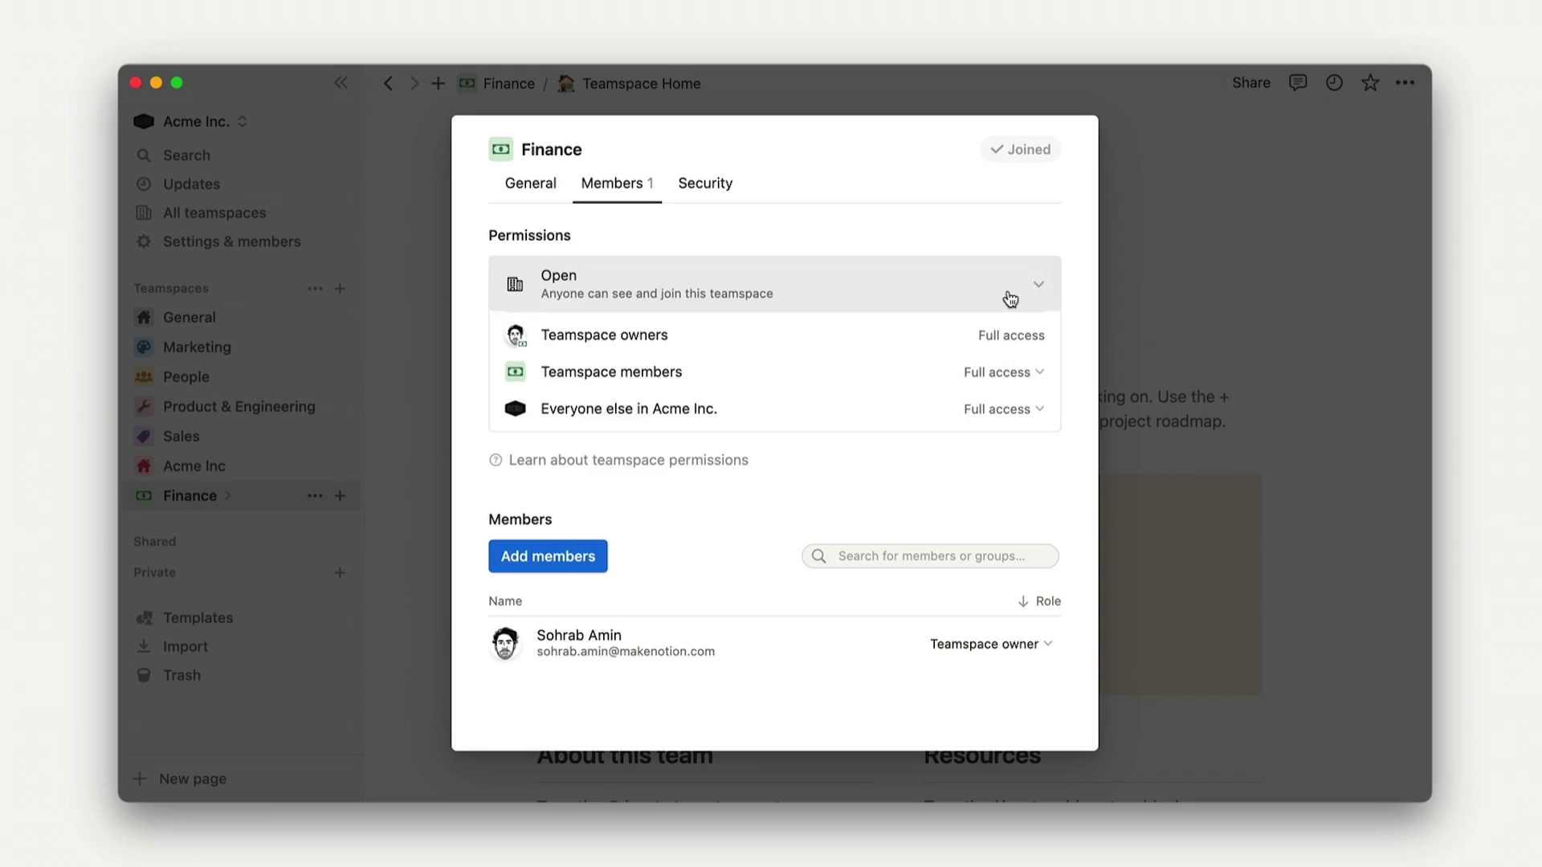
left_click(1007, 289)
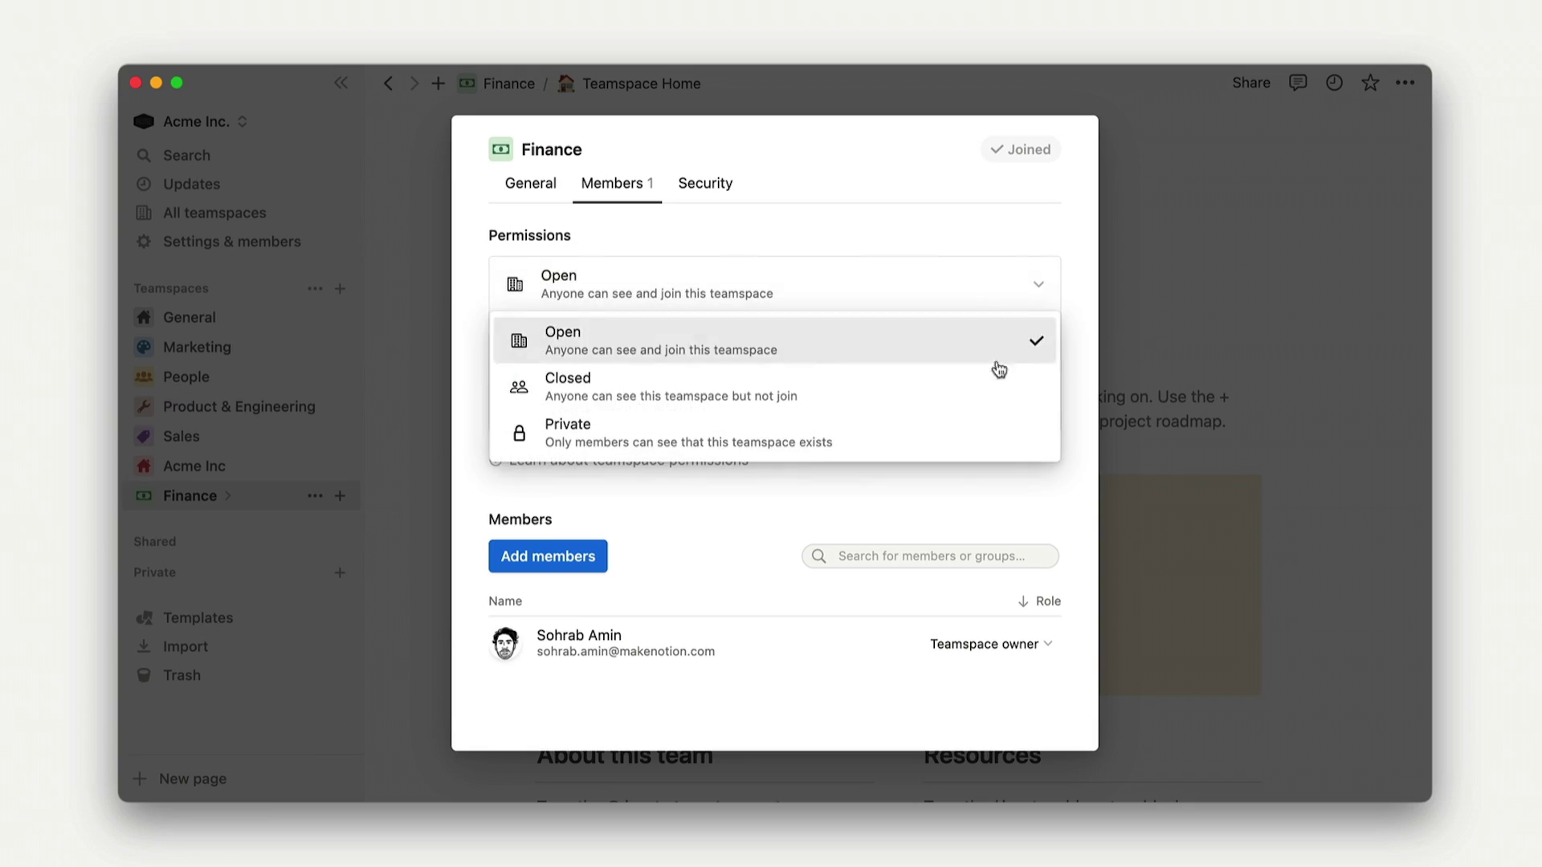
- Set Finance's permissions to Closed, confirm, and view its General details
left_click(998, 385)
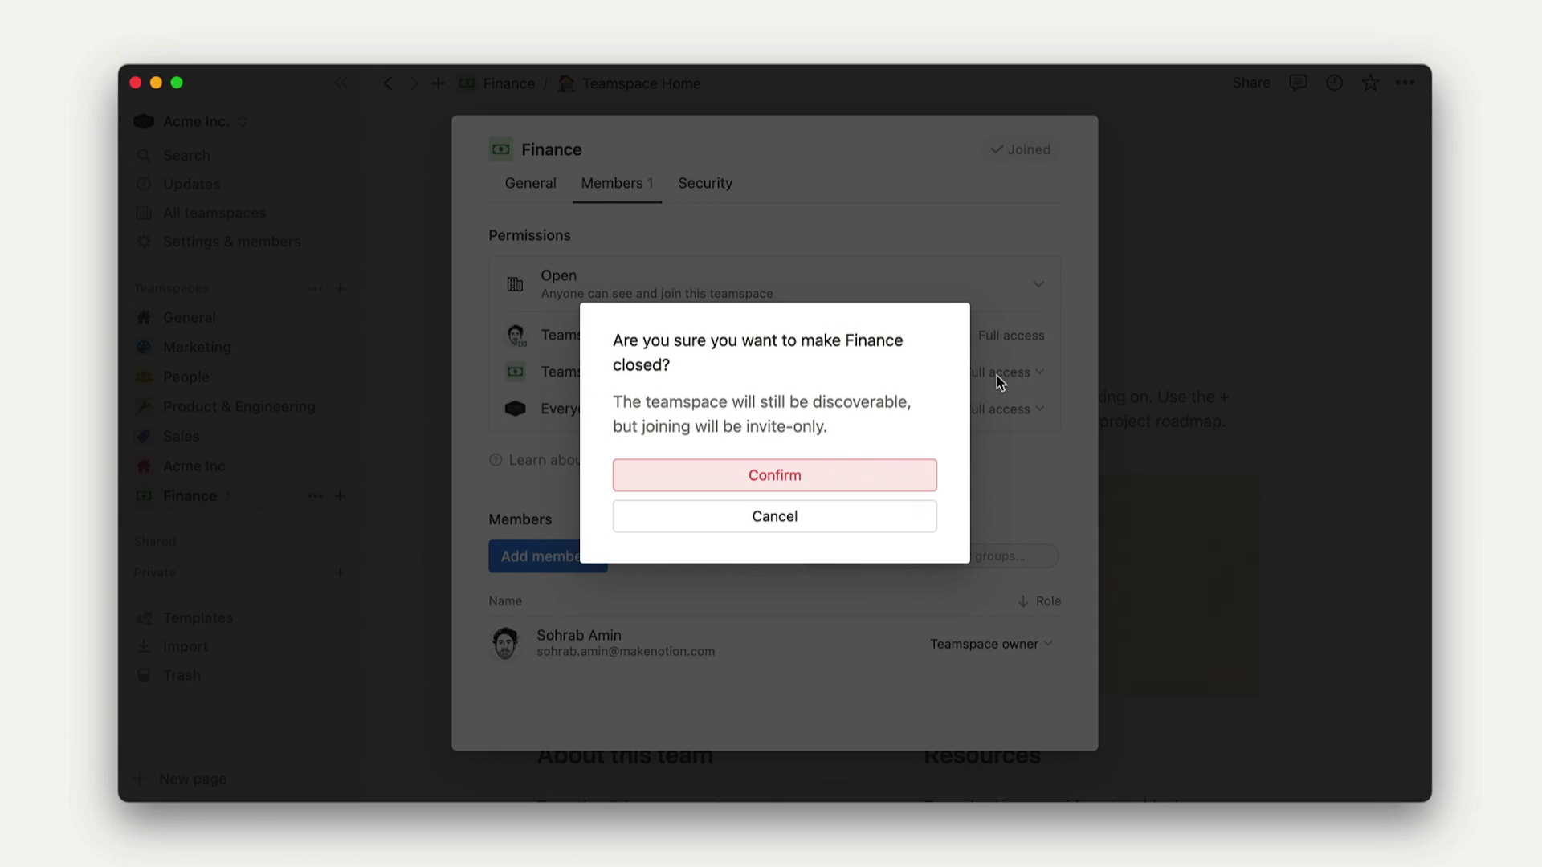
left_click(810, 477)
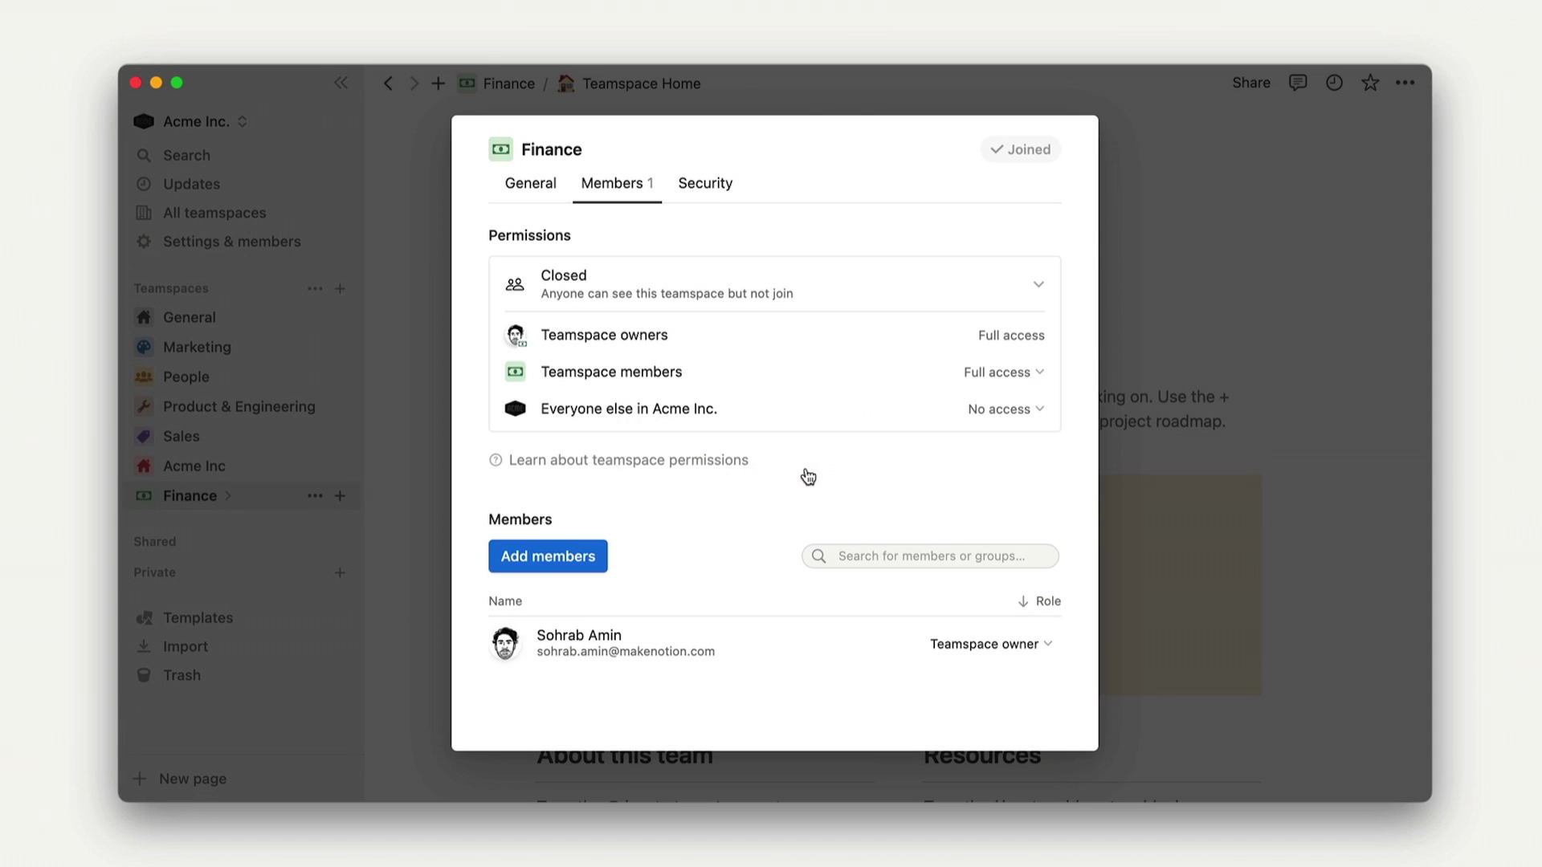
left_click(526, 182)
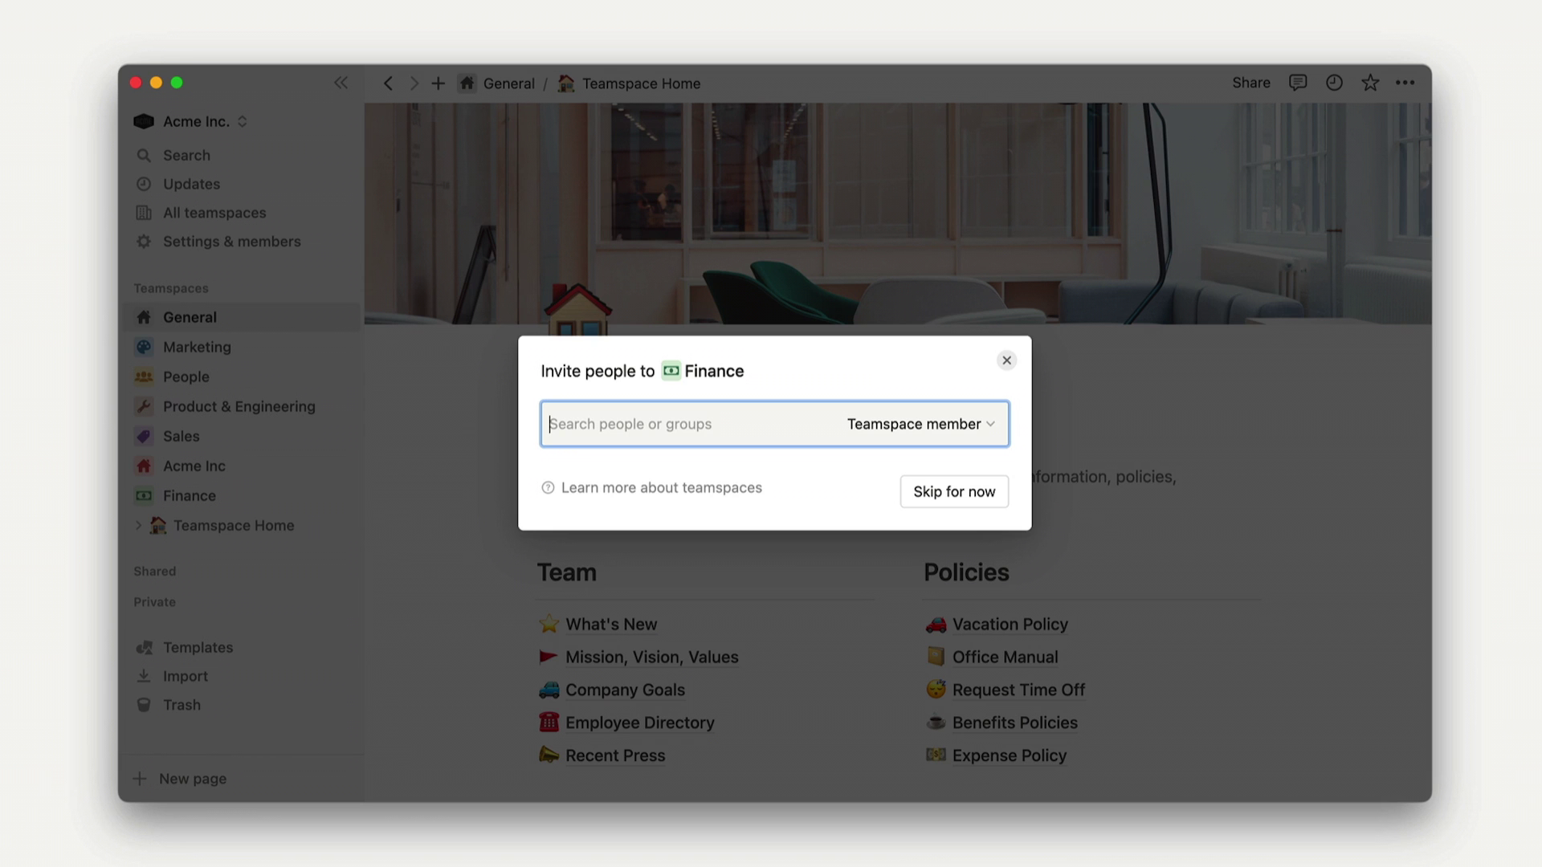
- Search for and add two people to the Finance invite, send invitations, then open People's options
type("zoe")
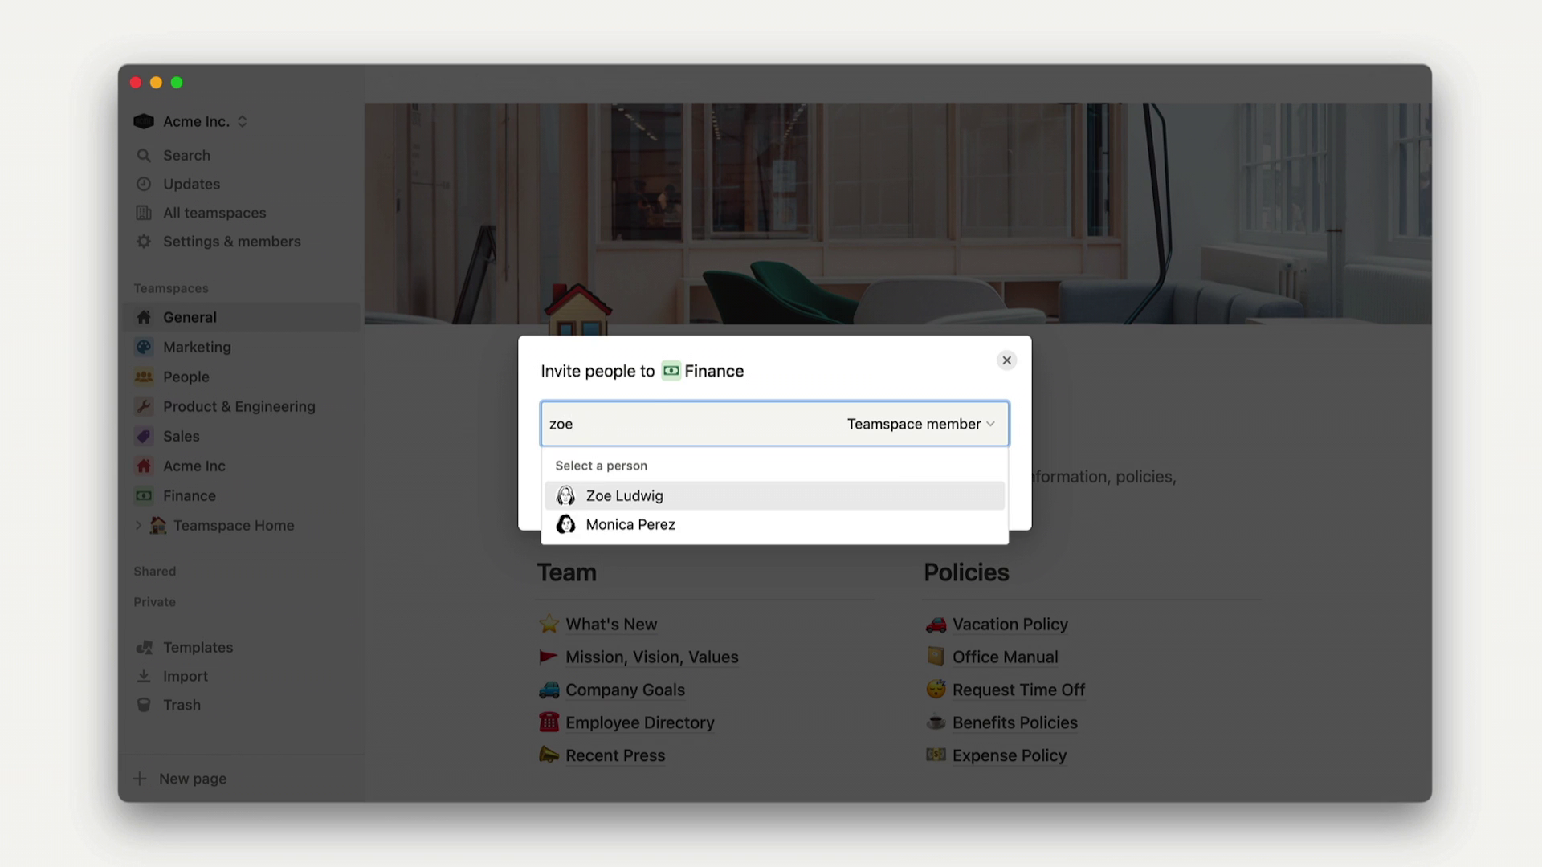
key("Return")
type("mino")
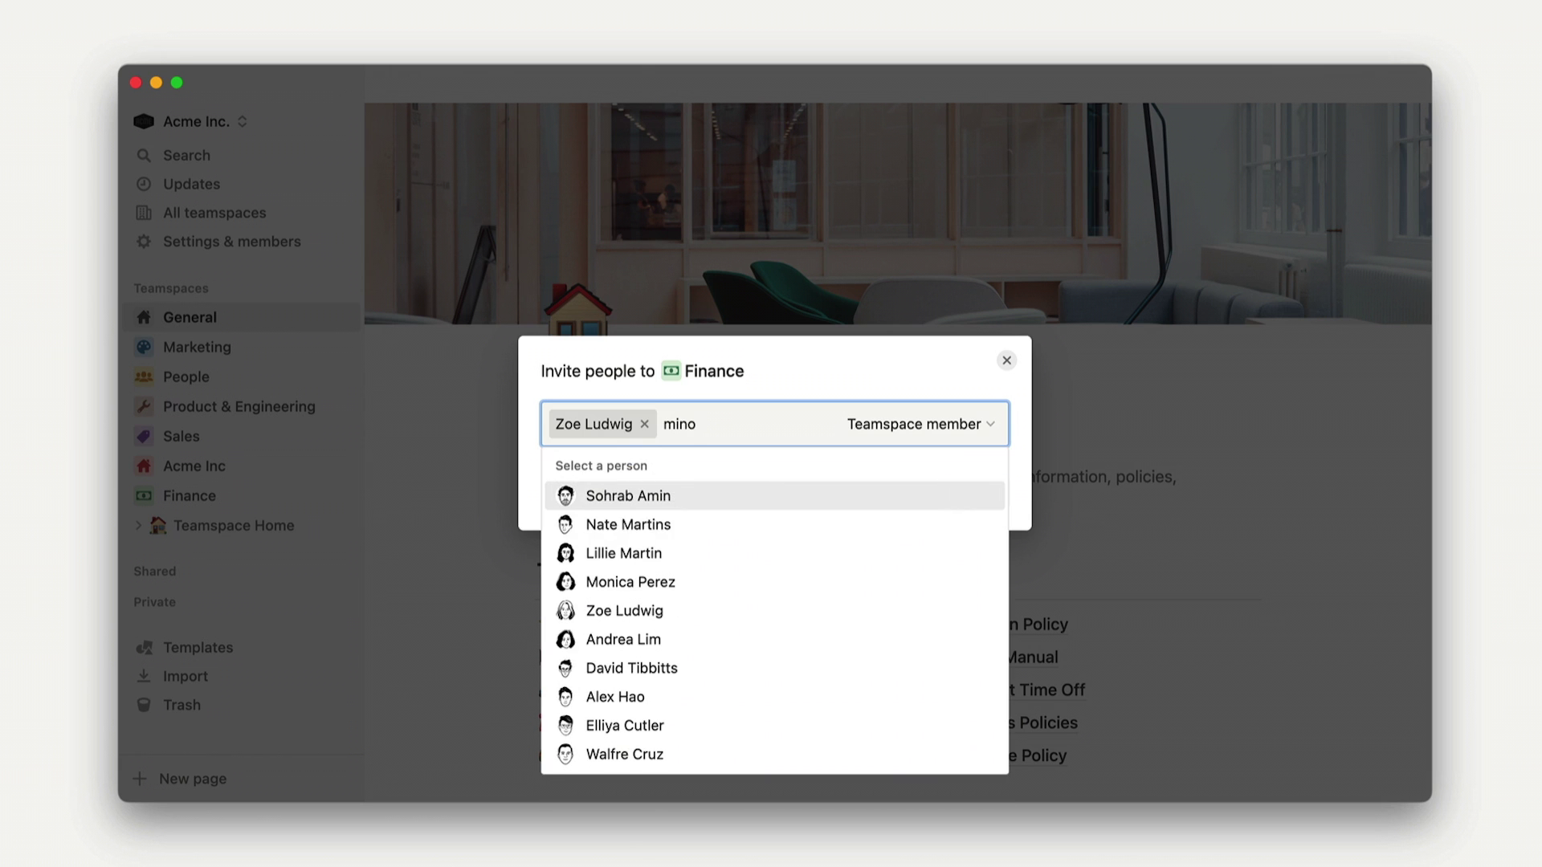
key("Down")
key("Return")
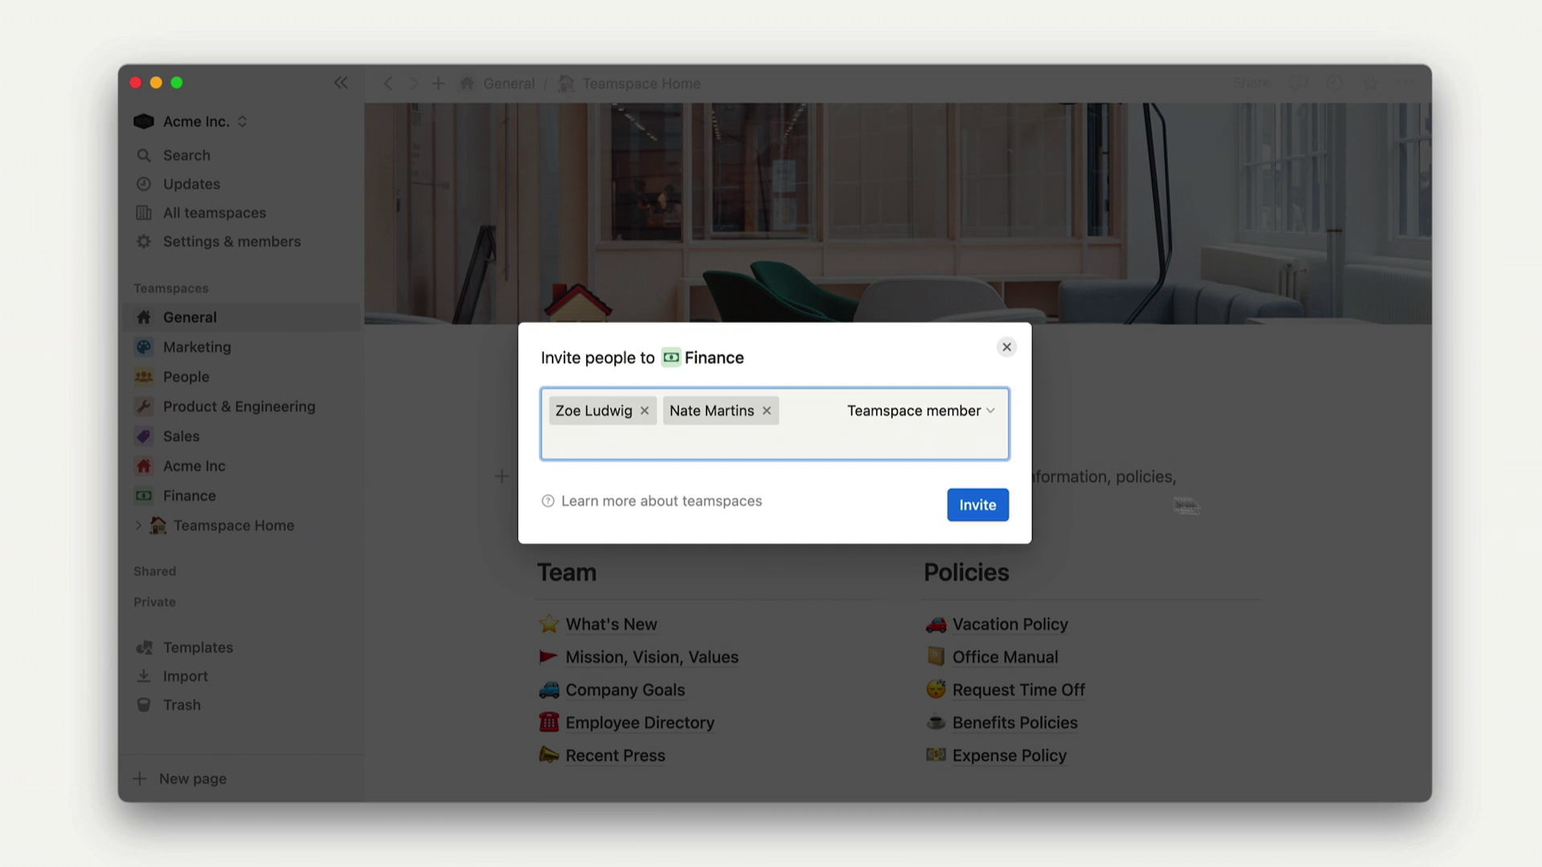
left_click(982, 504)
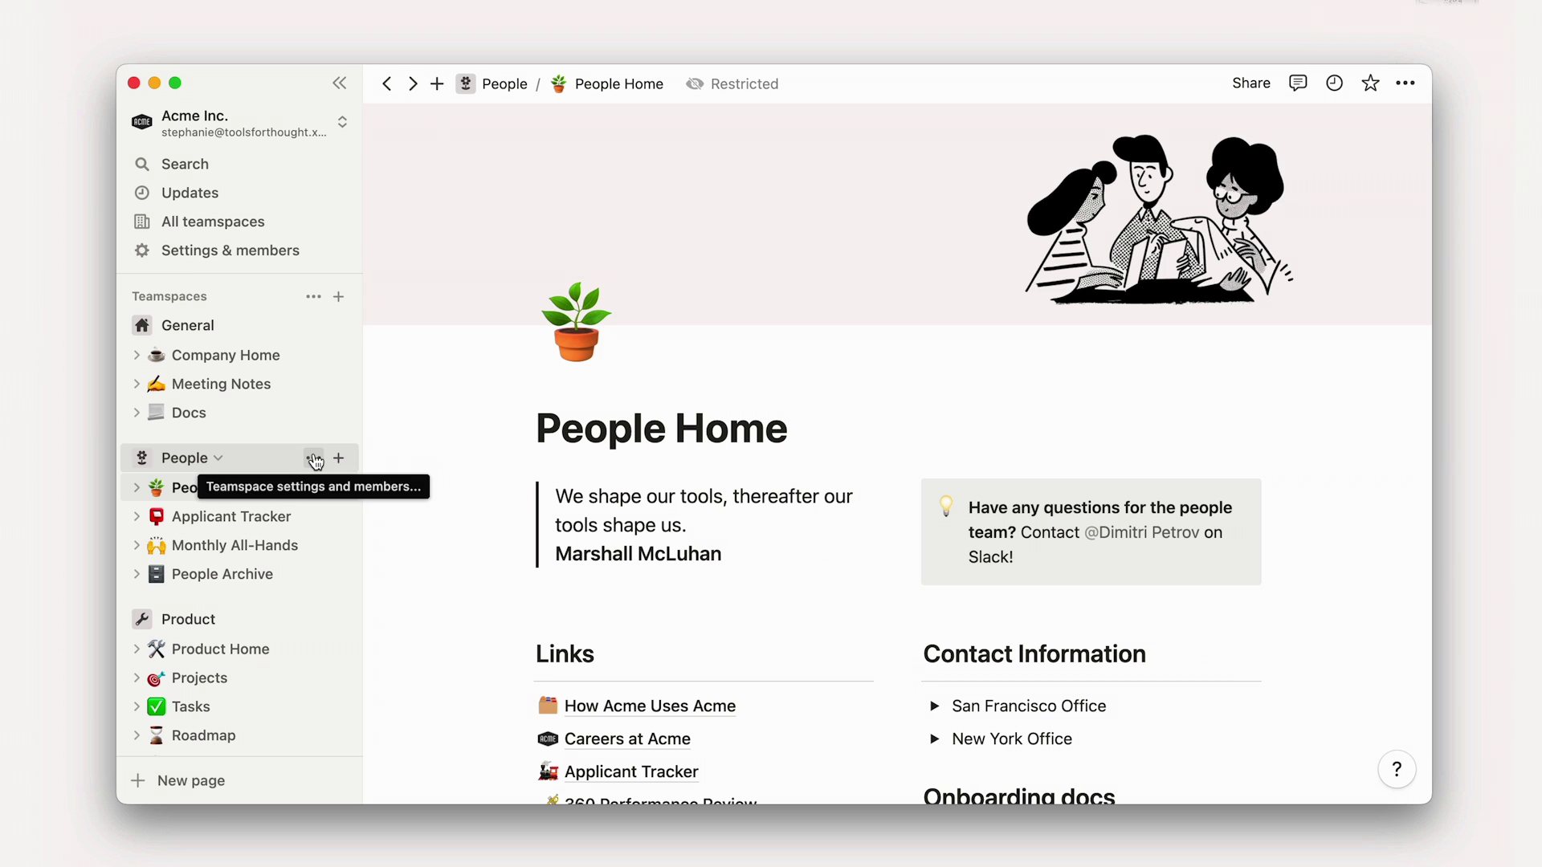
left_click(314, 460)
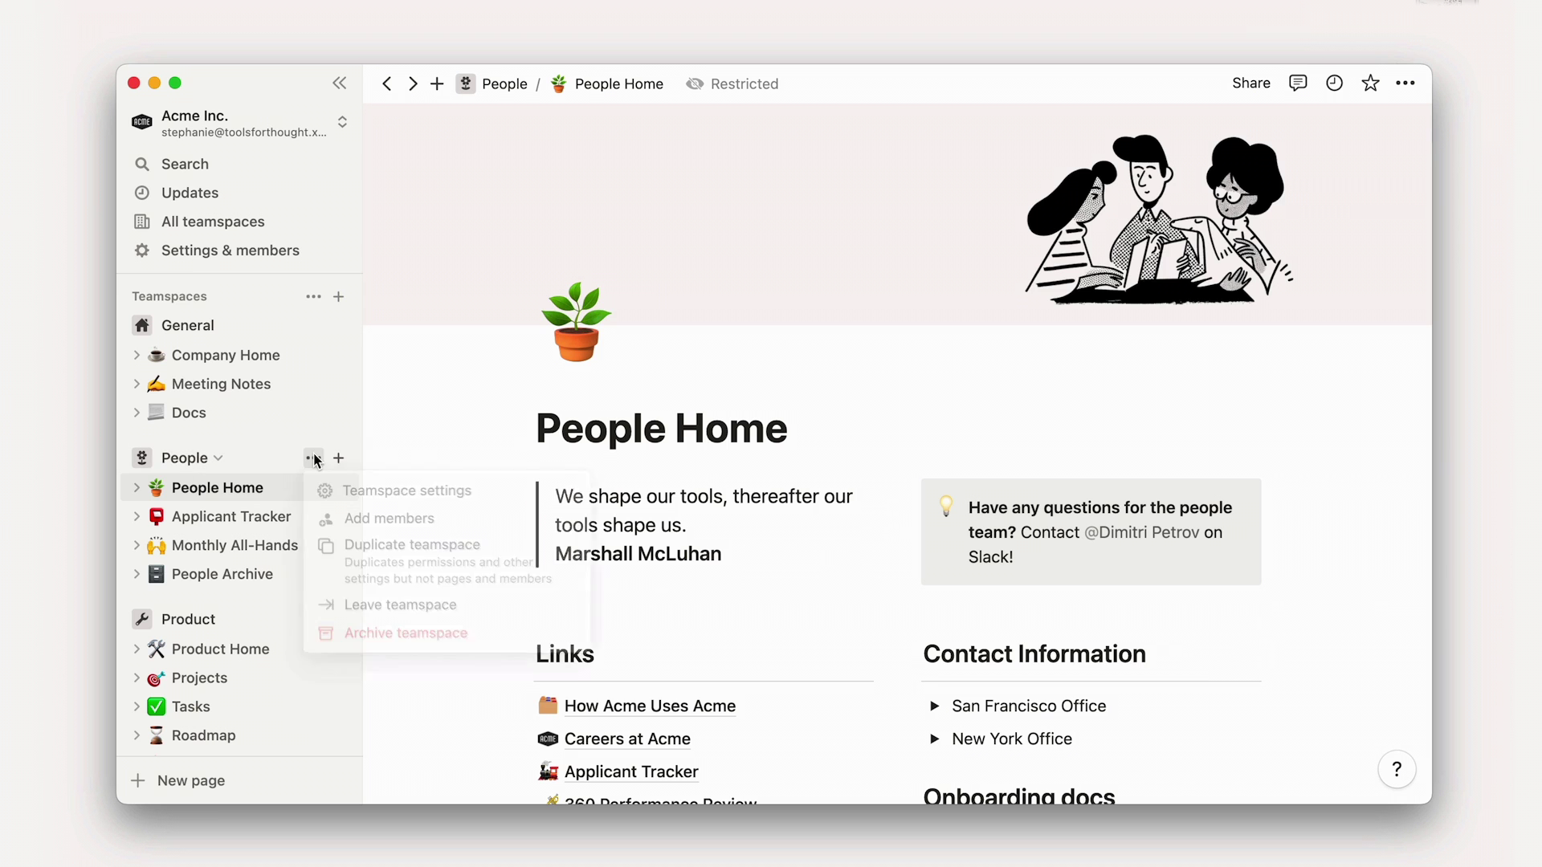
- In People teamspace settings, change the permission to Default and confirm
left_click(358, 492)
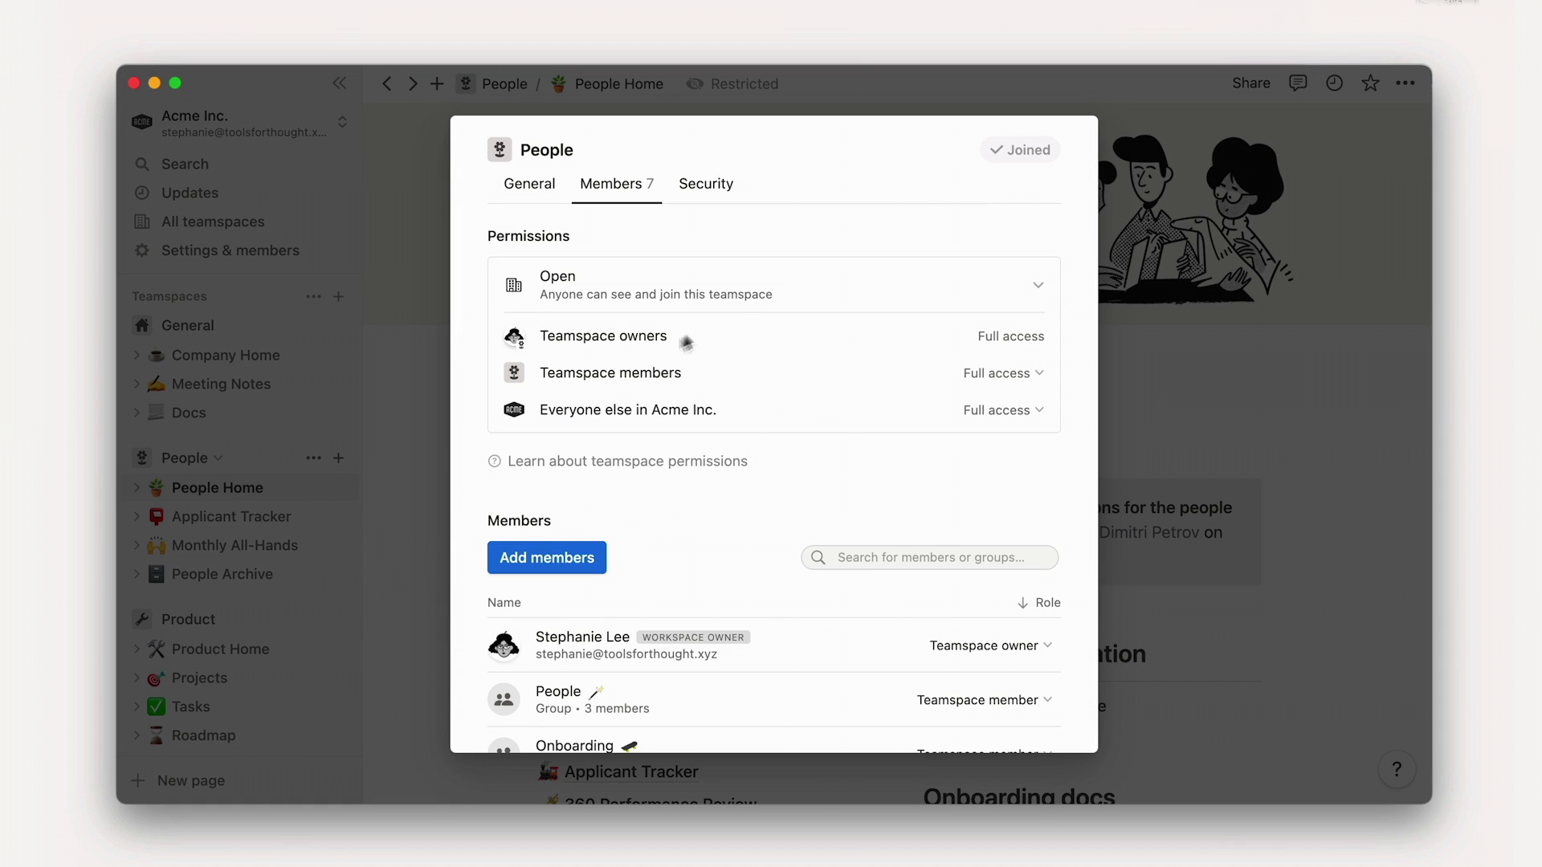
left_click(769, 294)
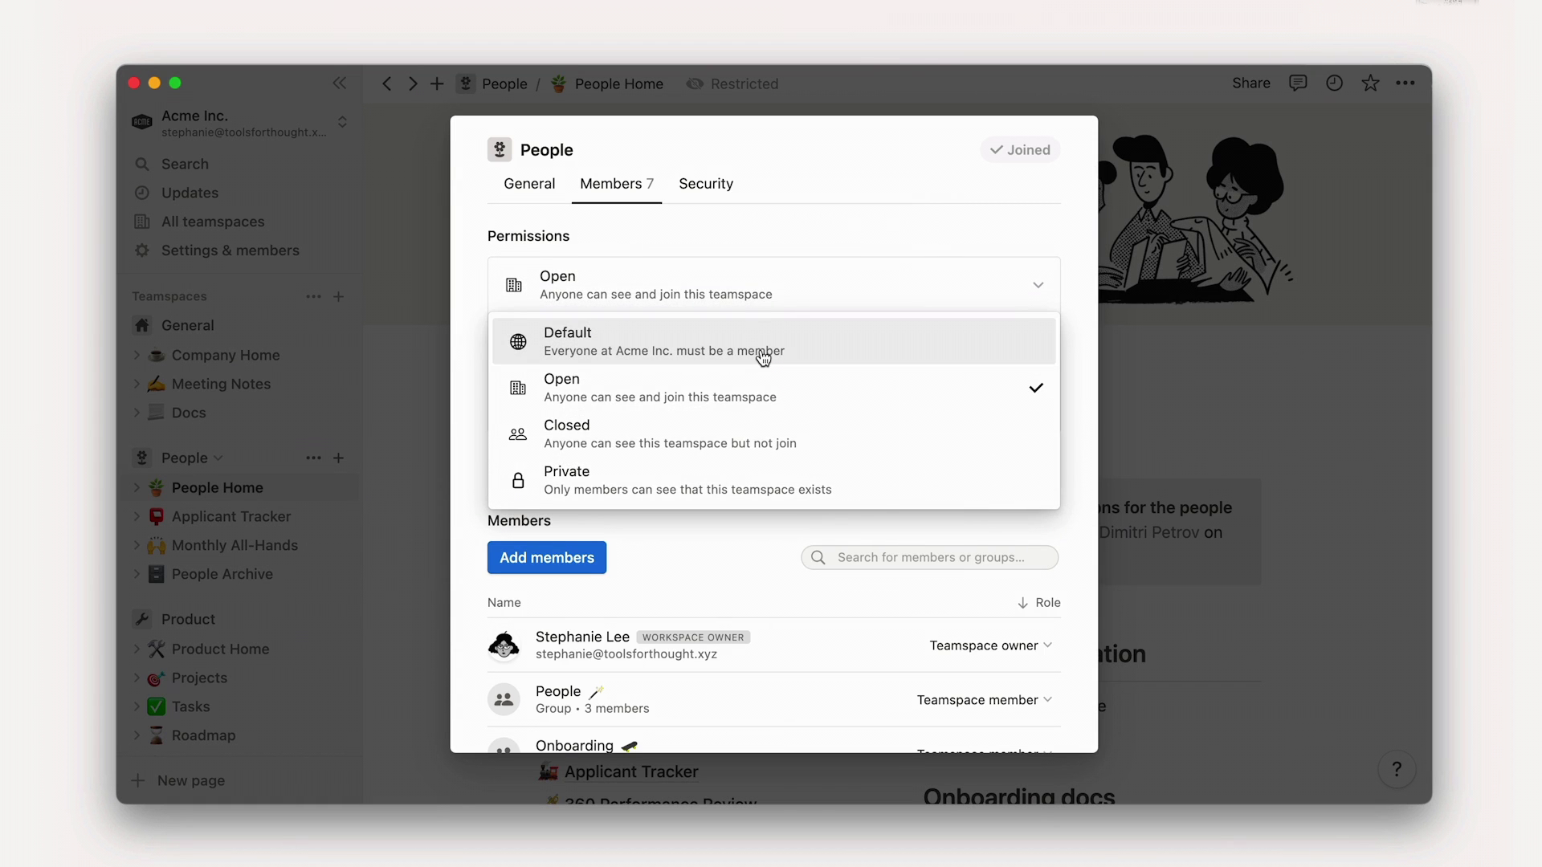
left_click(763, 358)
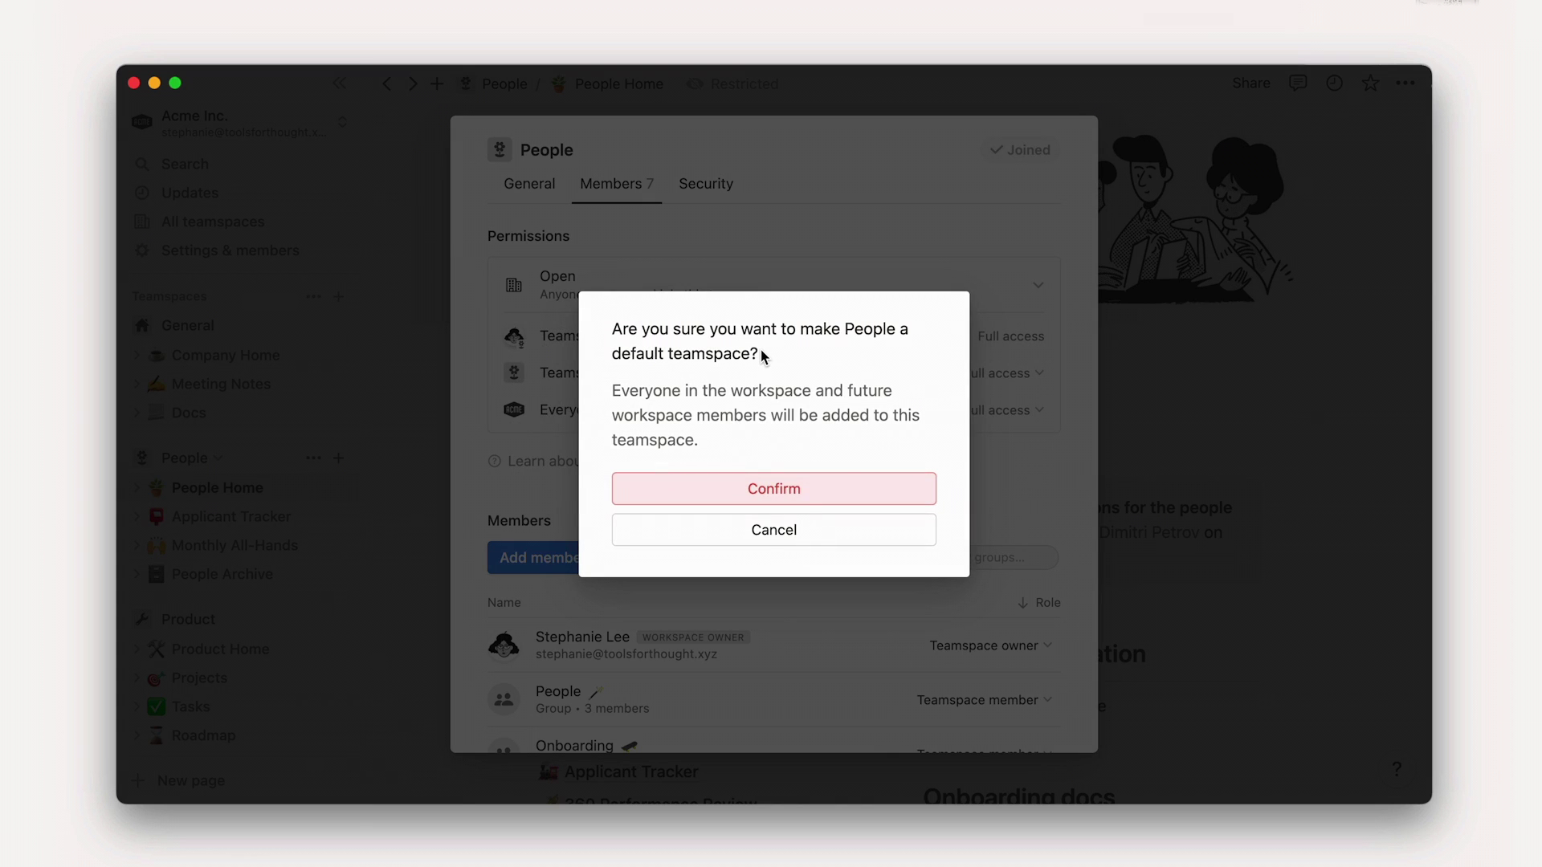
left_click(810, 493)
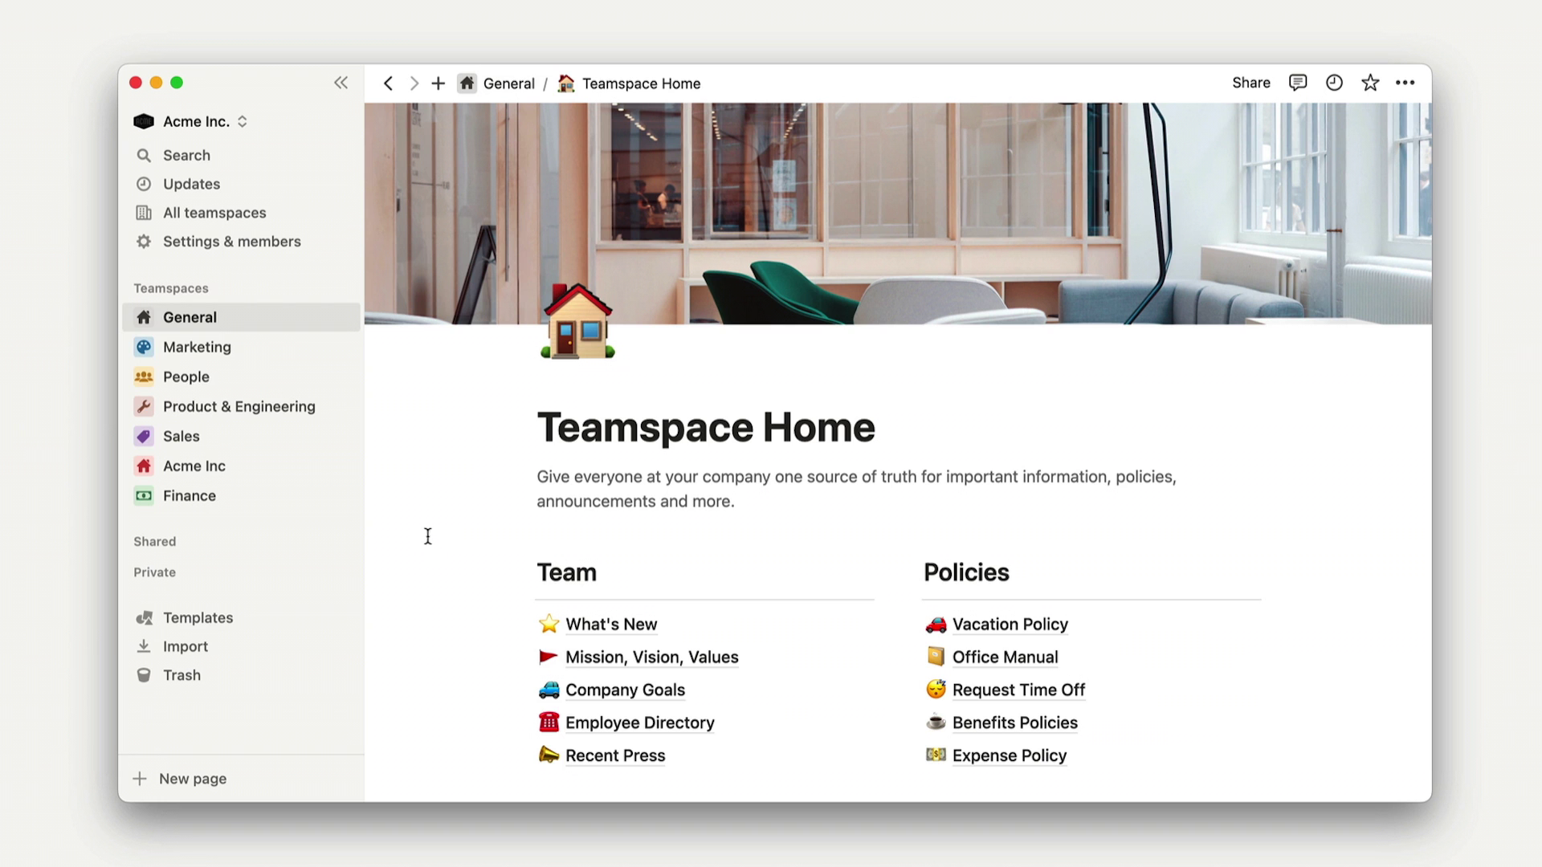
- View Finance's General settings, then open How to Deploy under Engineering Wiki
left_click(315, 496)
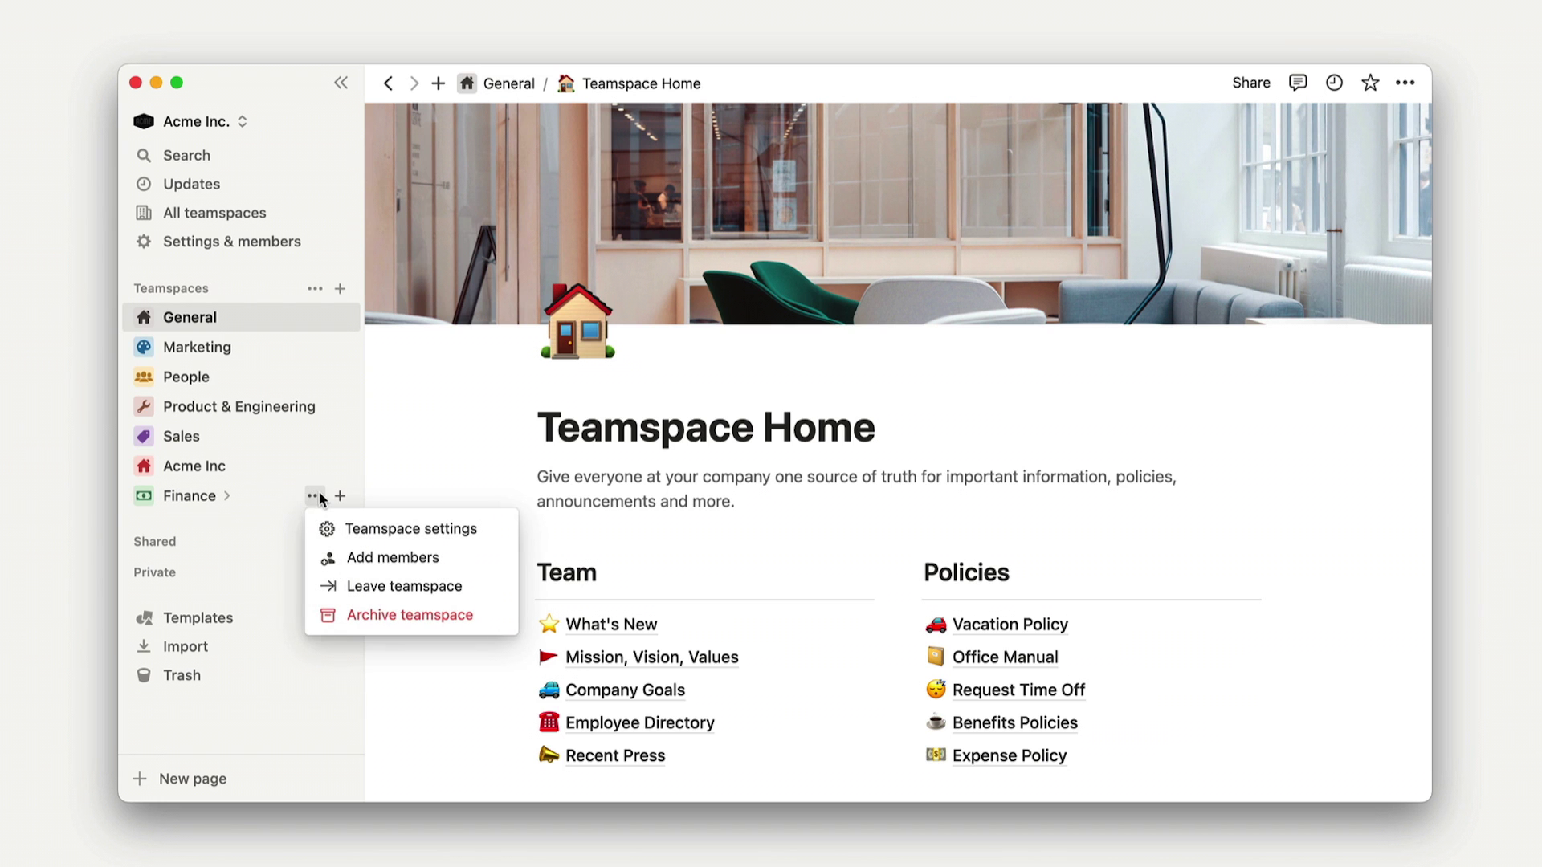
left_click(363, 524)
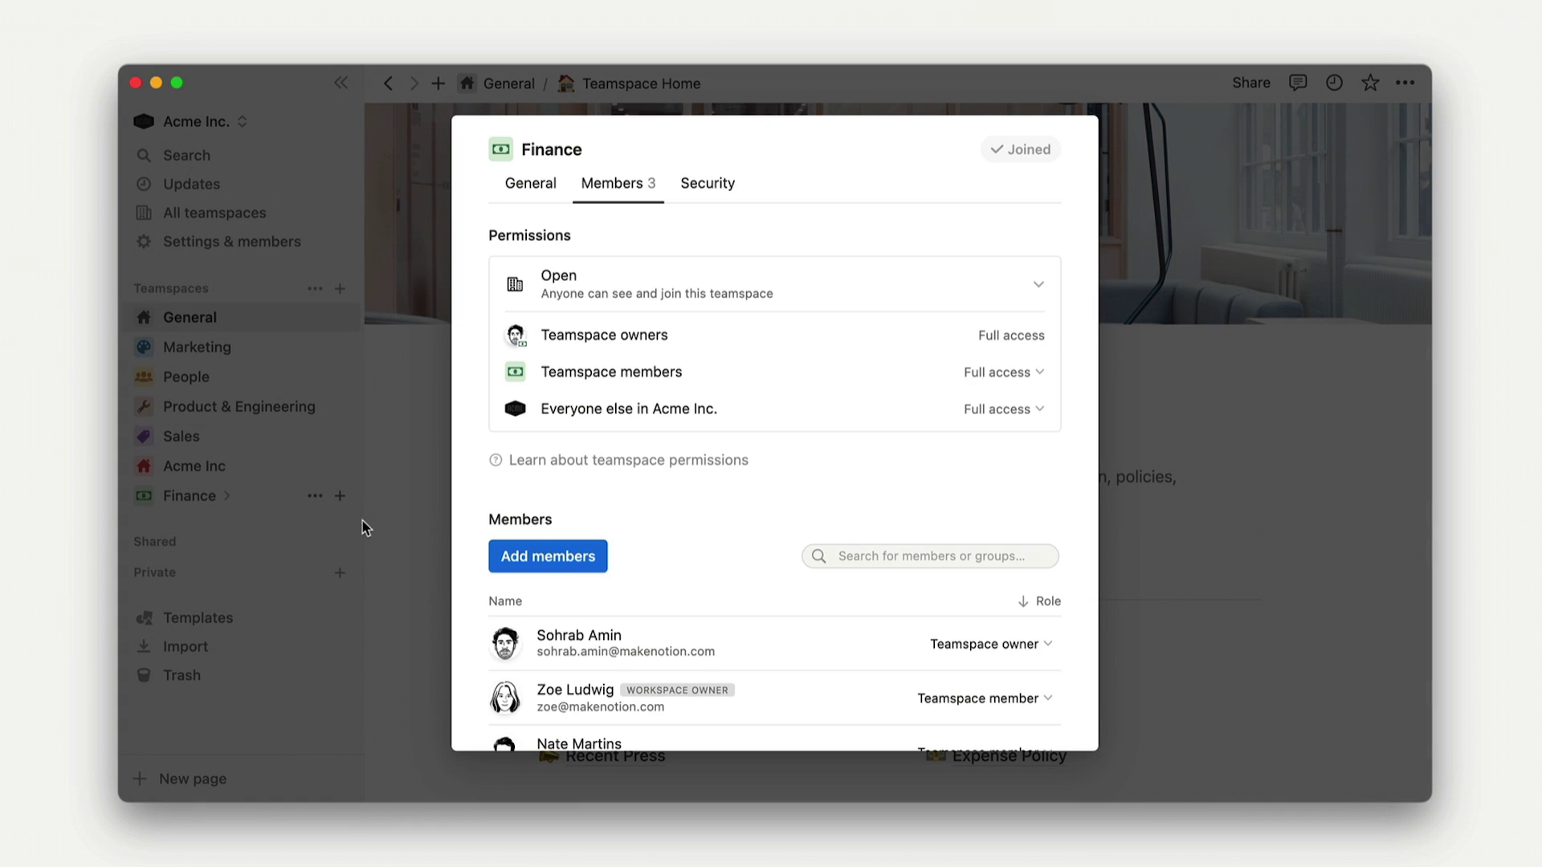
left_click(547, 190)
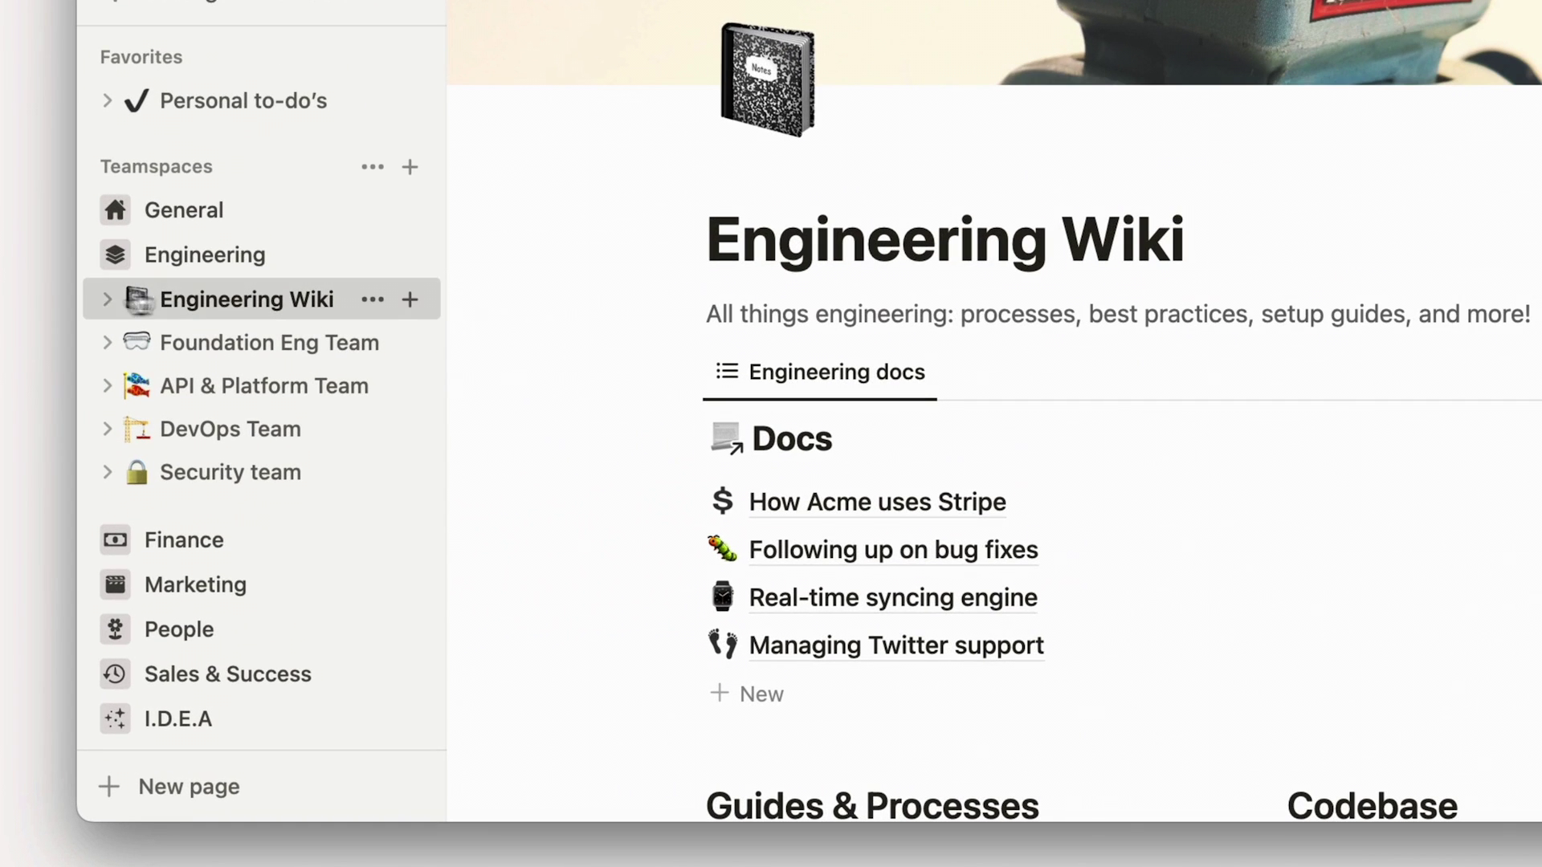
left_click(110, 300)
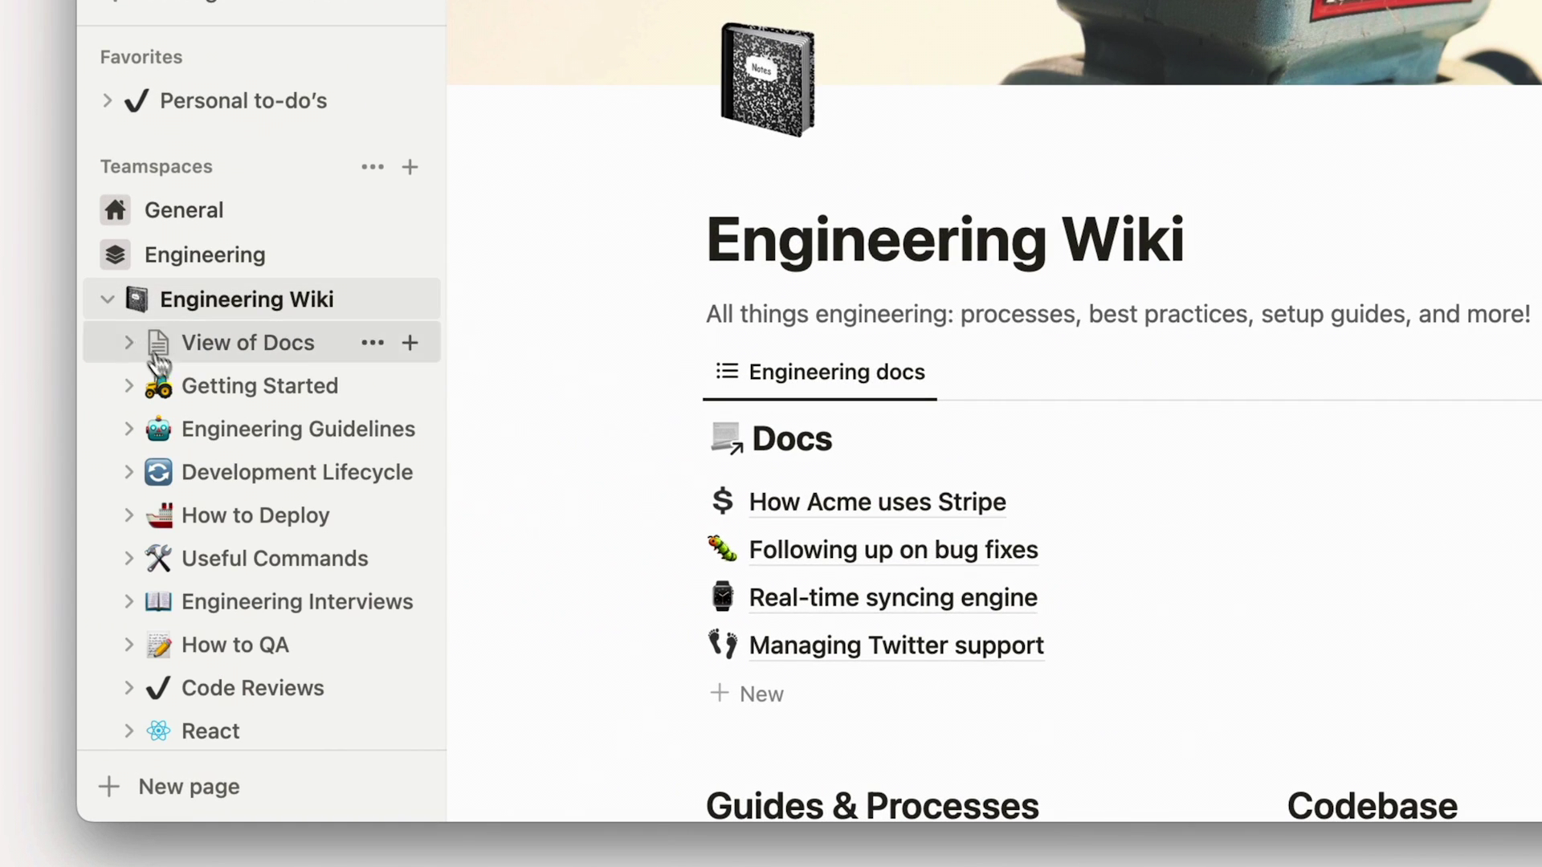
left_click(256, 516)
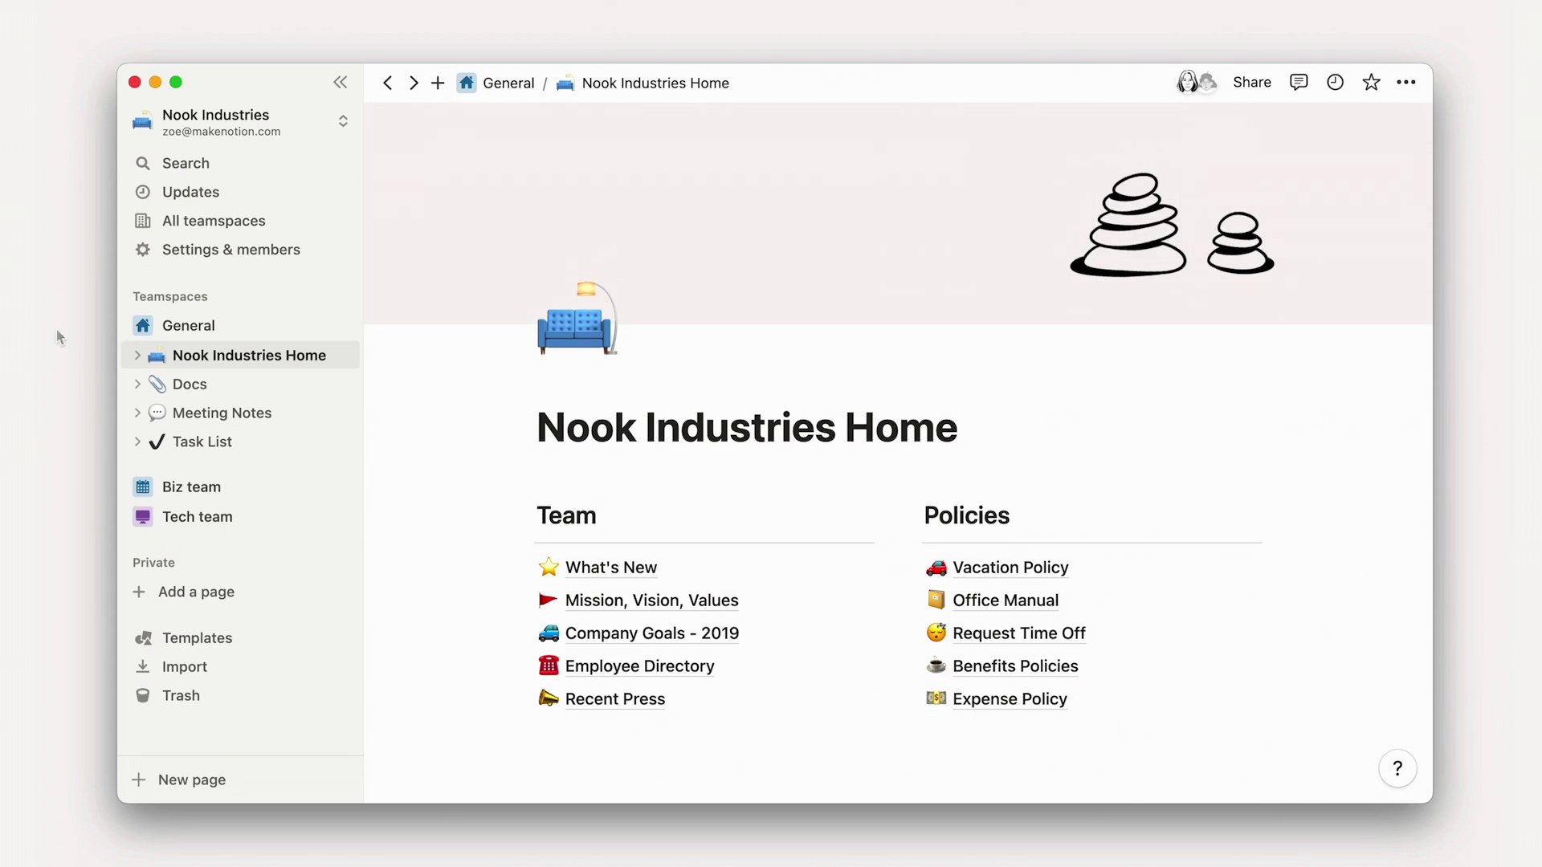
- Expand the Biz team and Tech team teamspaces to browse their pages
left_click(191, 489)
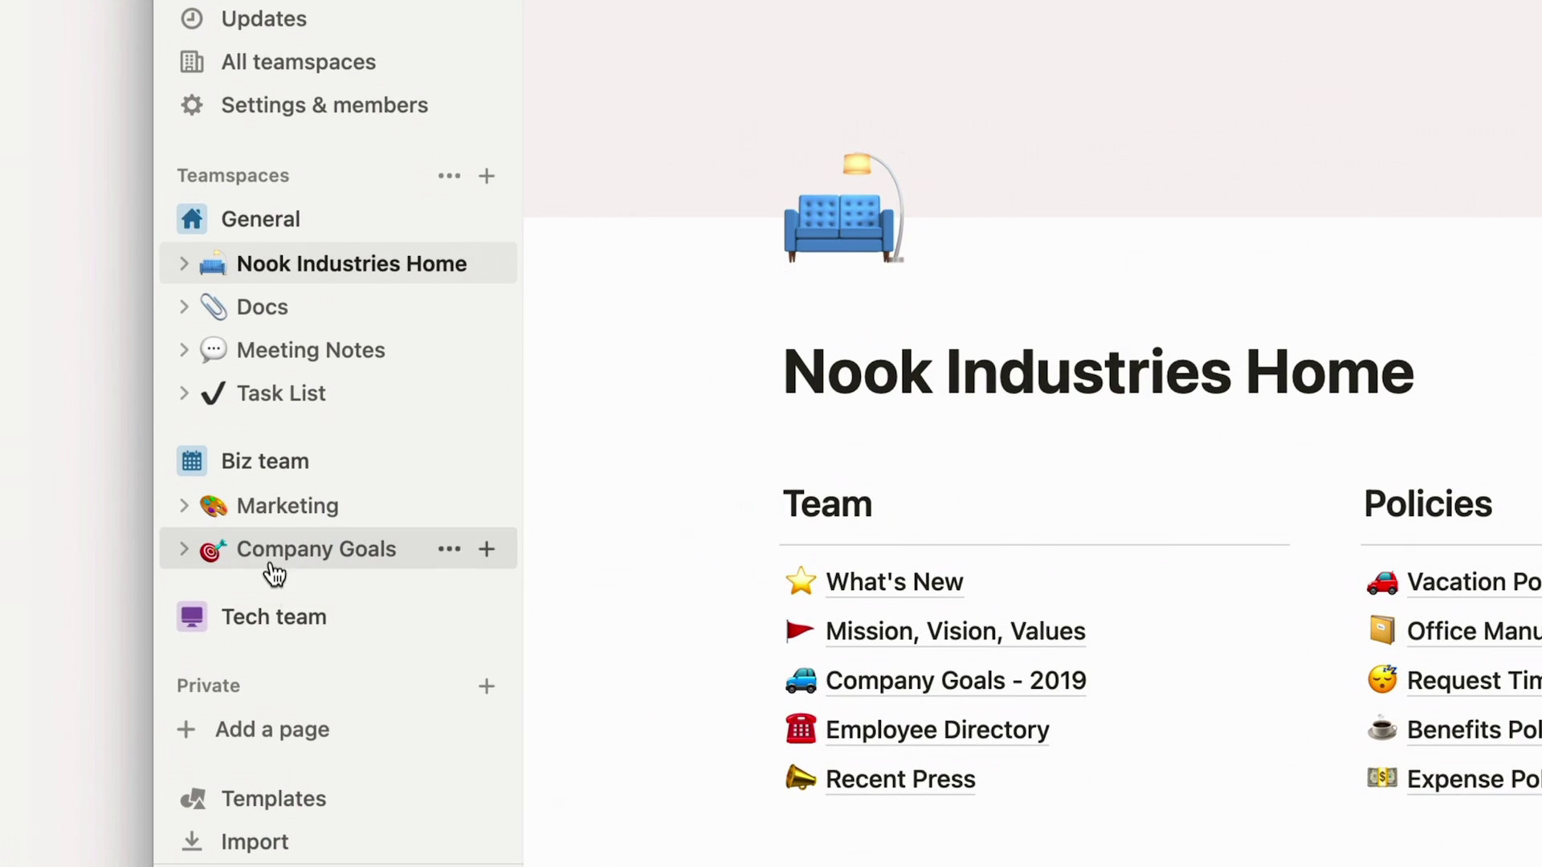
left_click(283, 620)
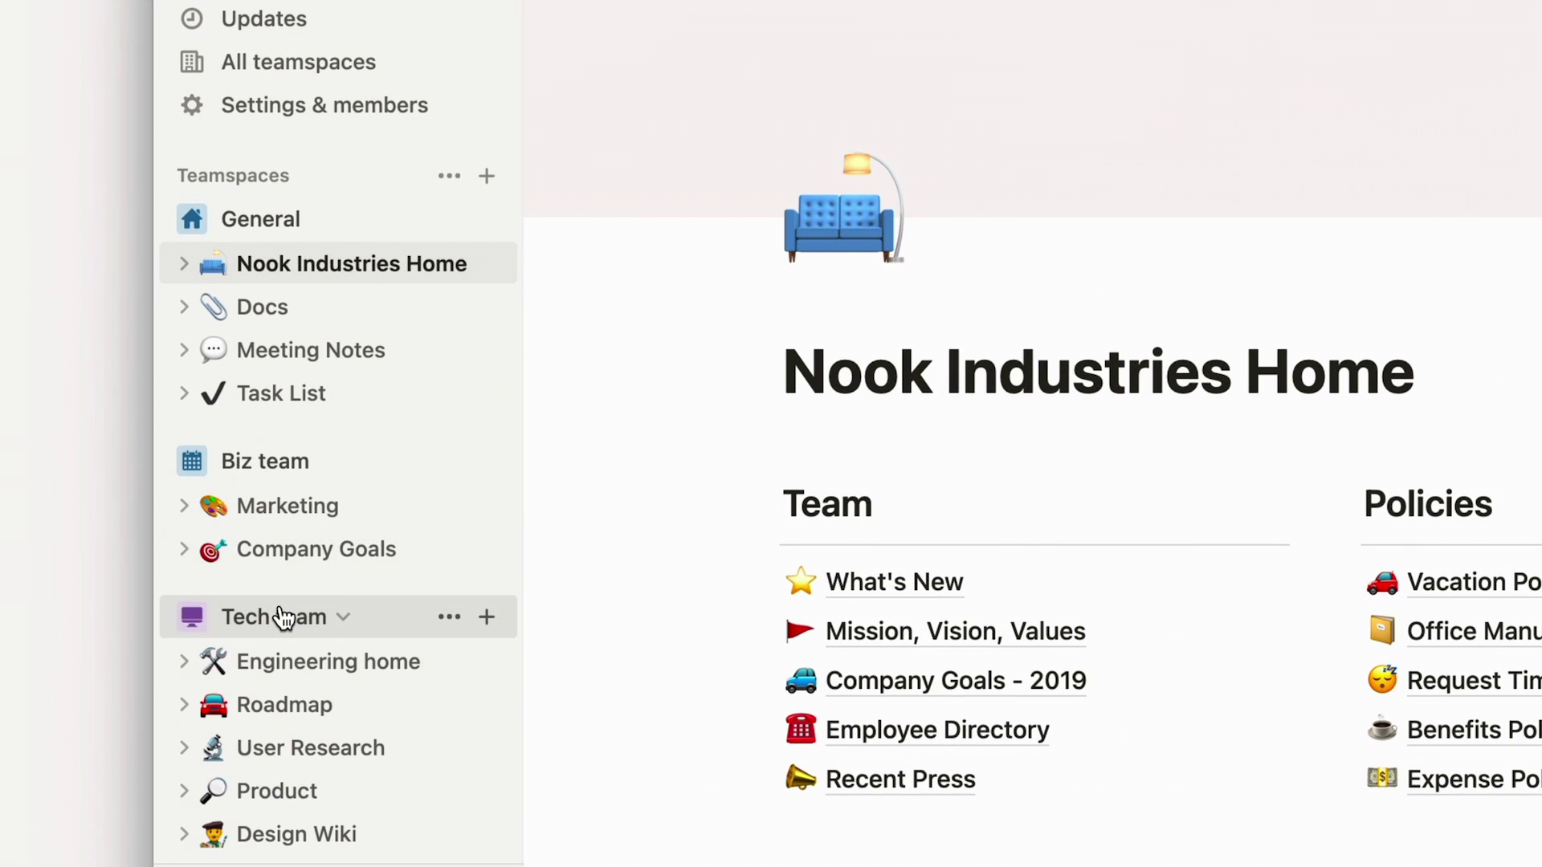
scroll(283, 620, "down", 10)
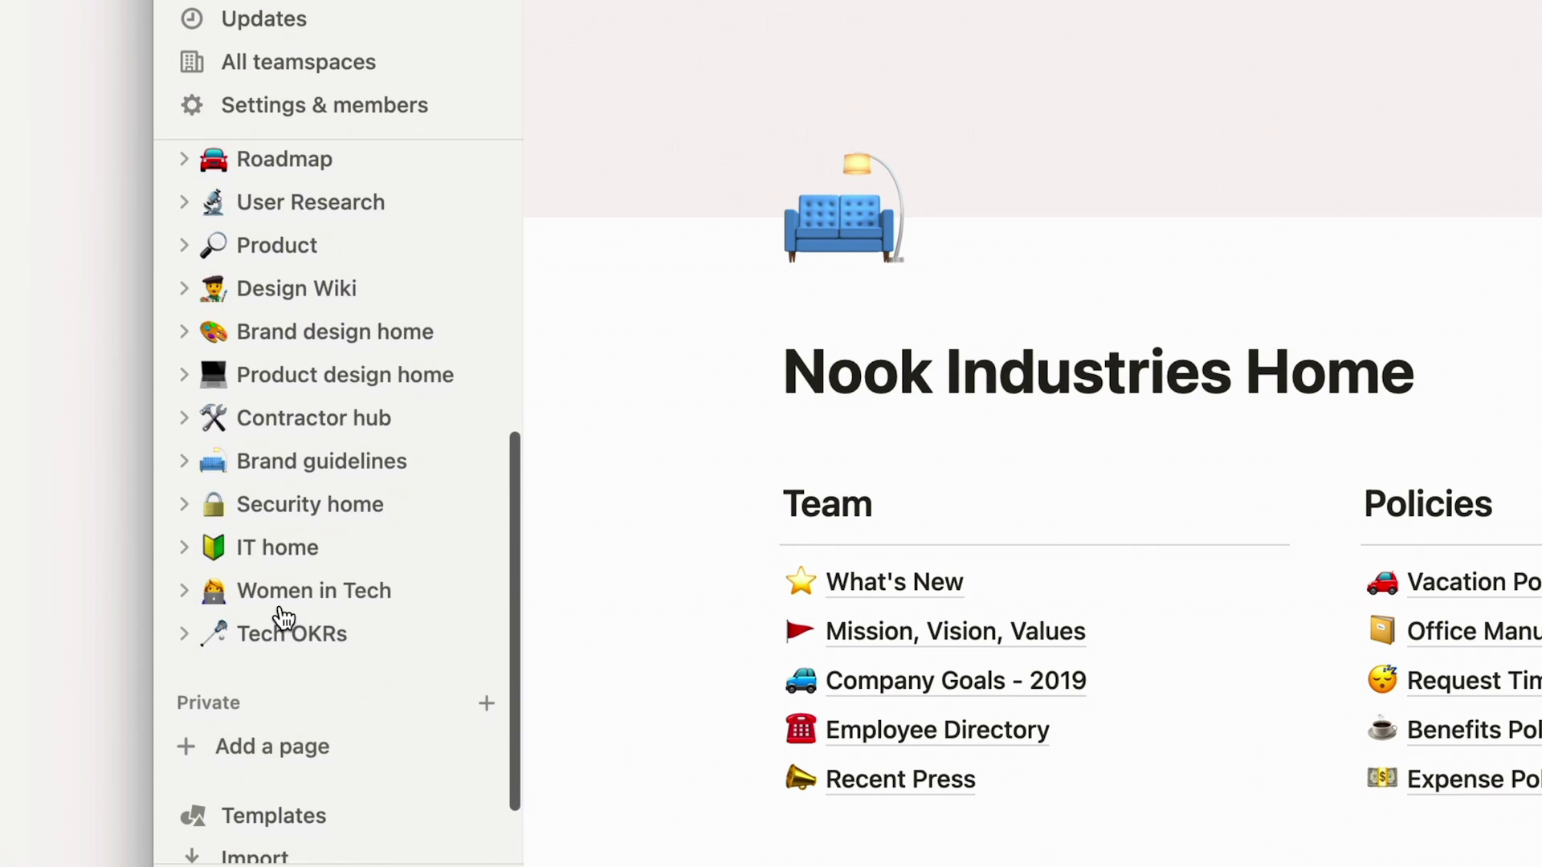
scroll(283, 619, "up", 10)
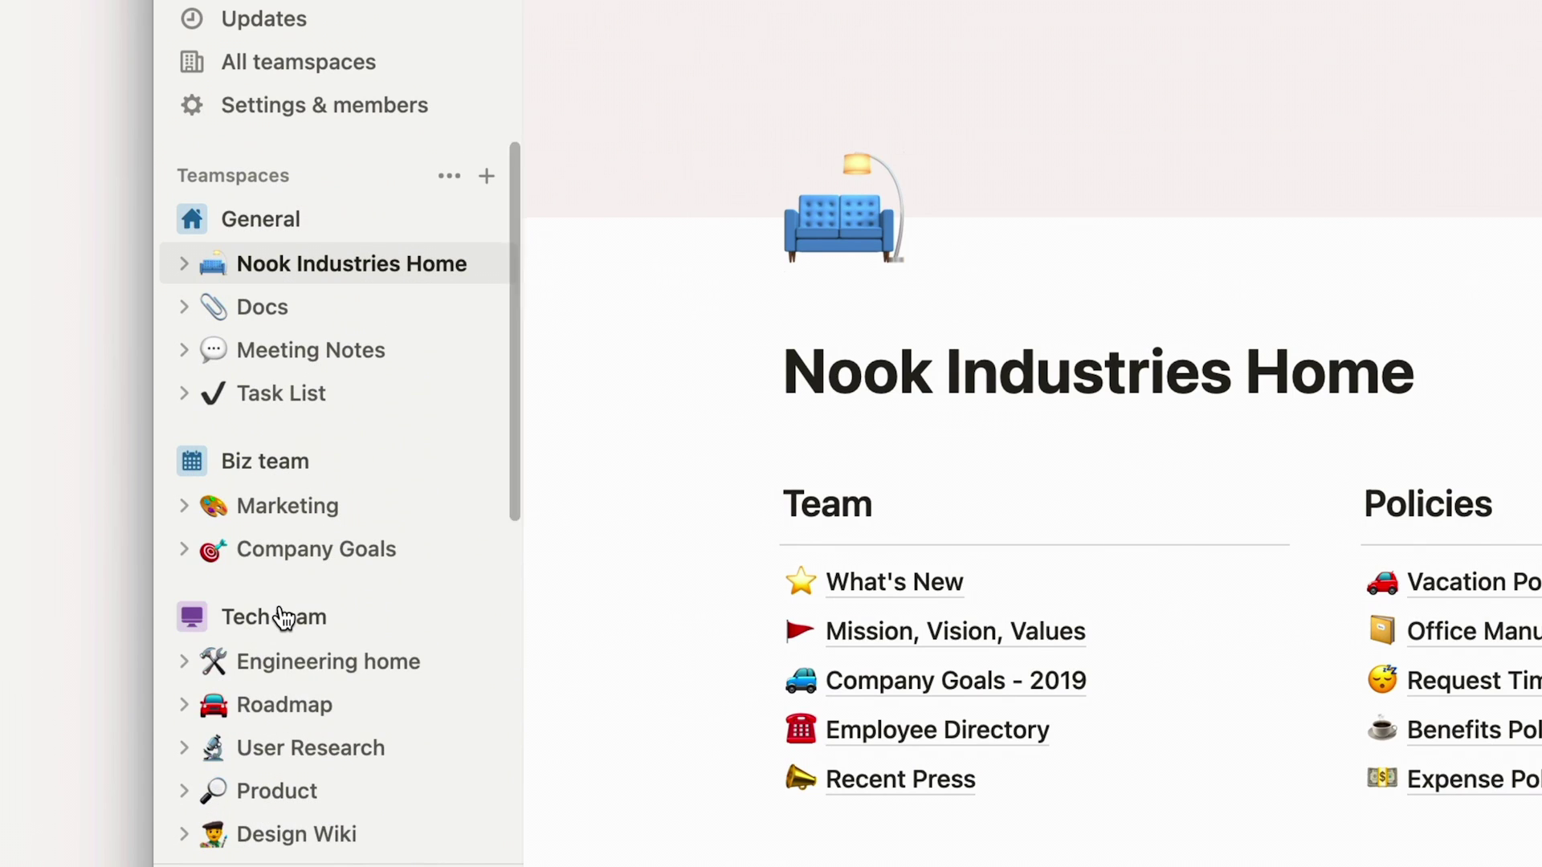
- Collapse Tech team, Biz team and General, then expand General in Acme Inc
left_click(282, 617)
left_click(277, 464)
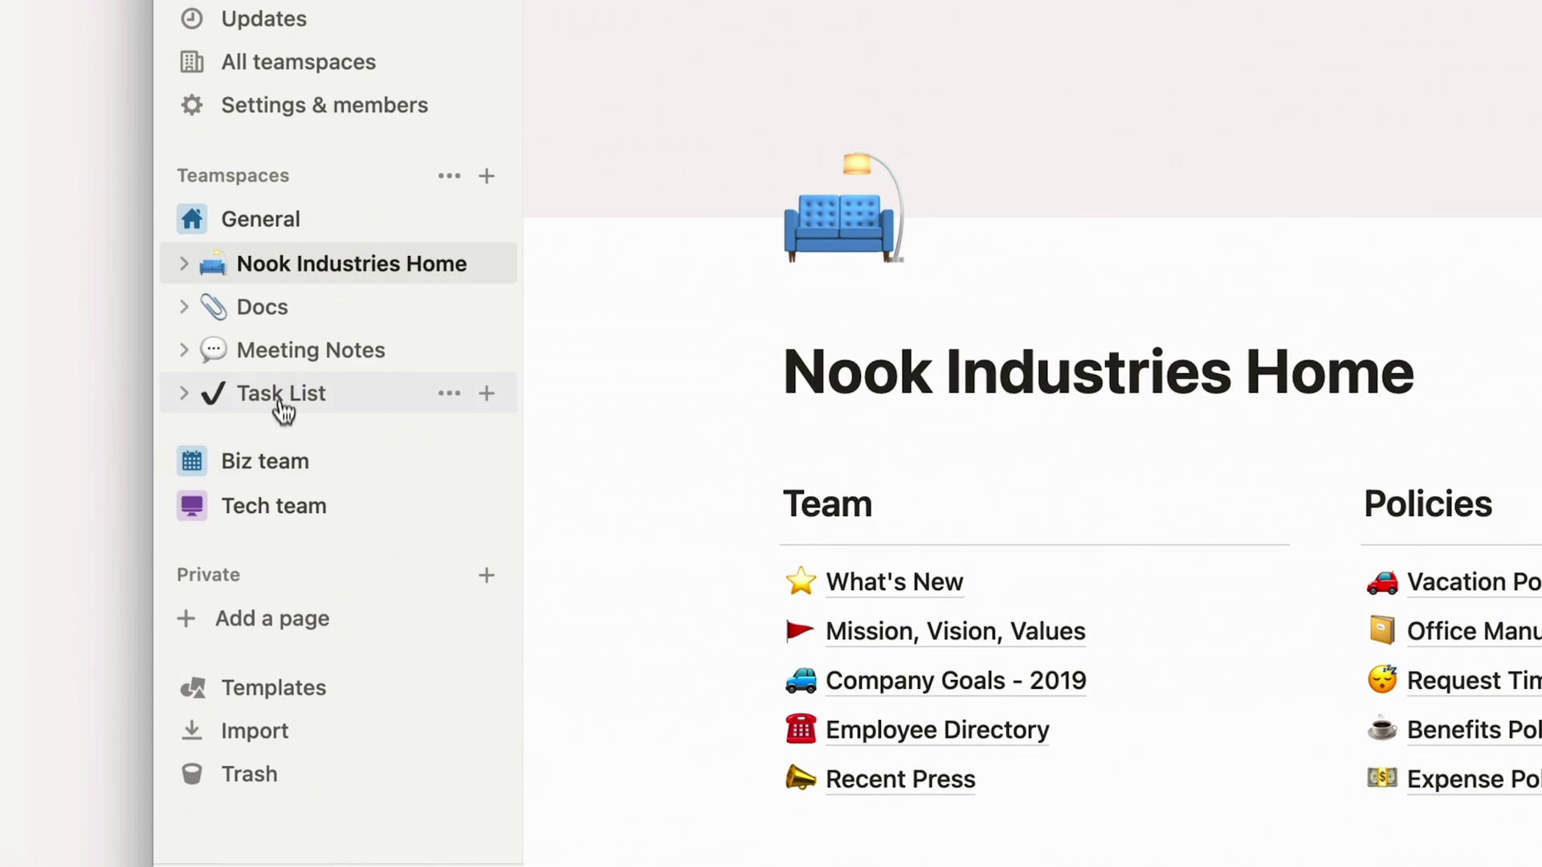
left_click(275, 232)
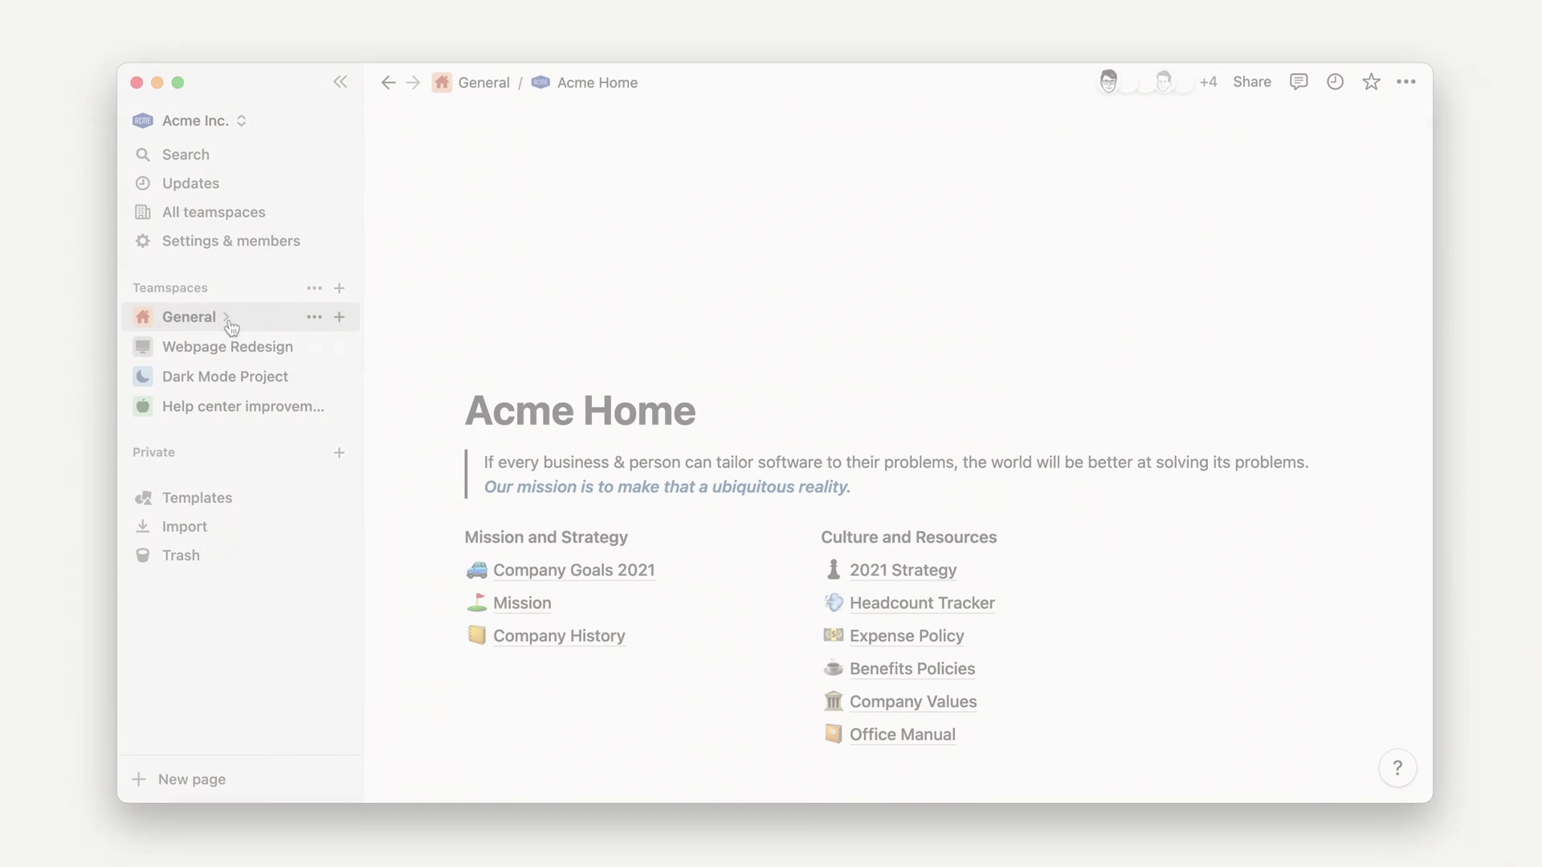
left_click(230, 324)
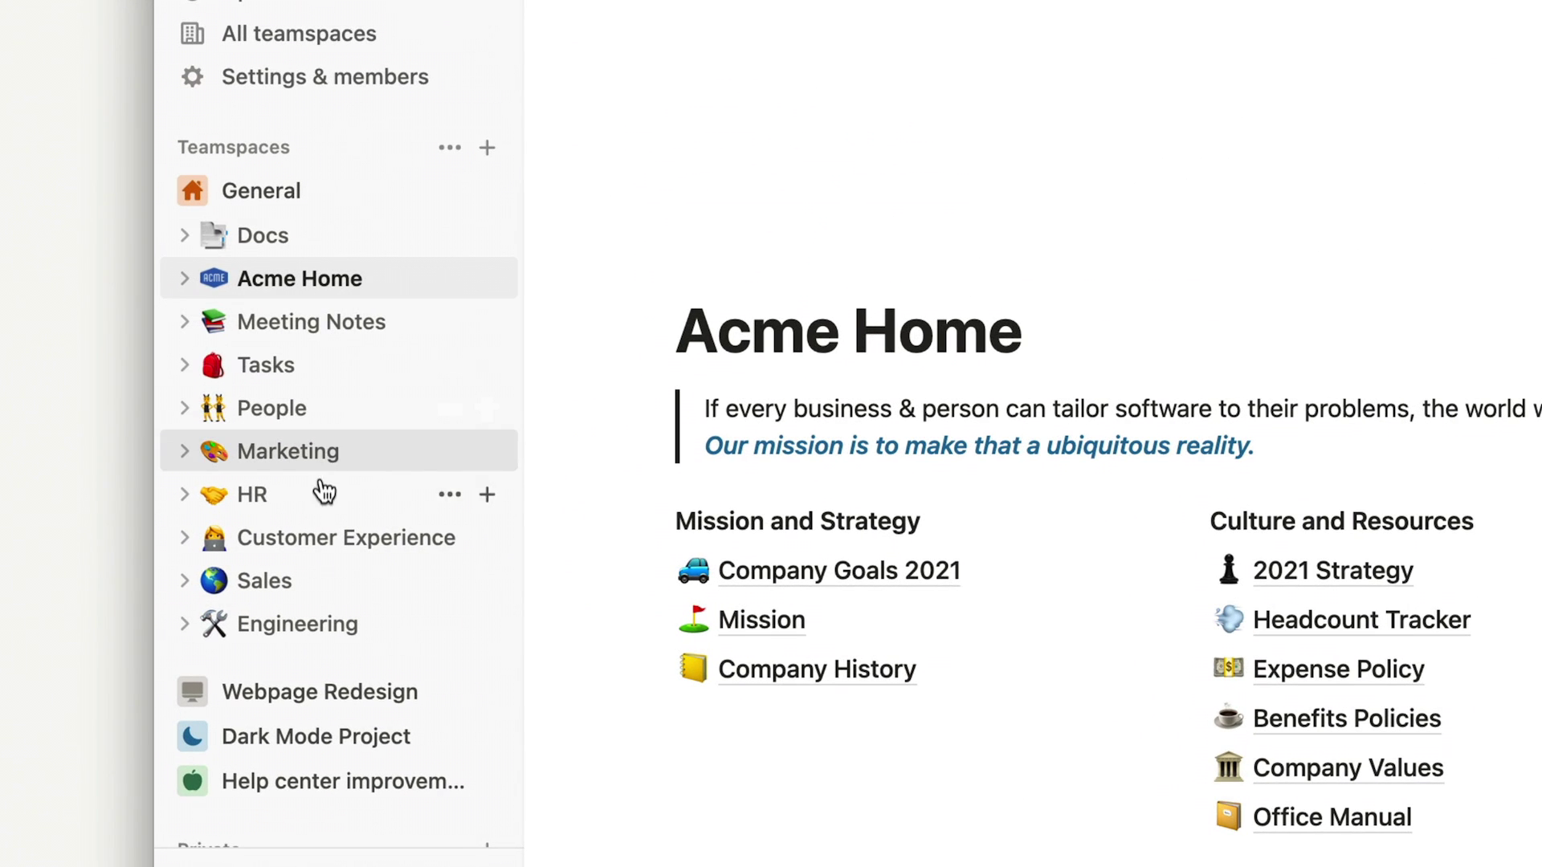
- Expand and collapse Webpage Redesign, then collapse the General teamspace
left_click(321, 689)
scroll(321, 695, "down", 3)
scroll(321, 697, "down", 3)
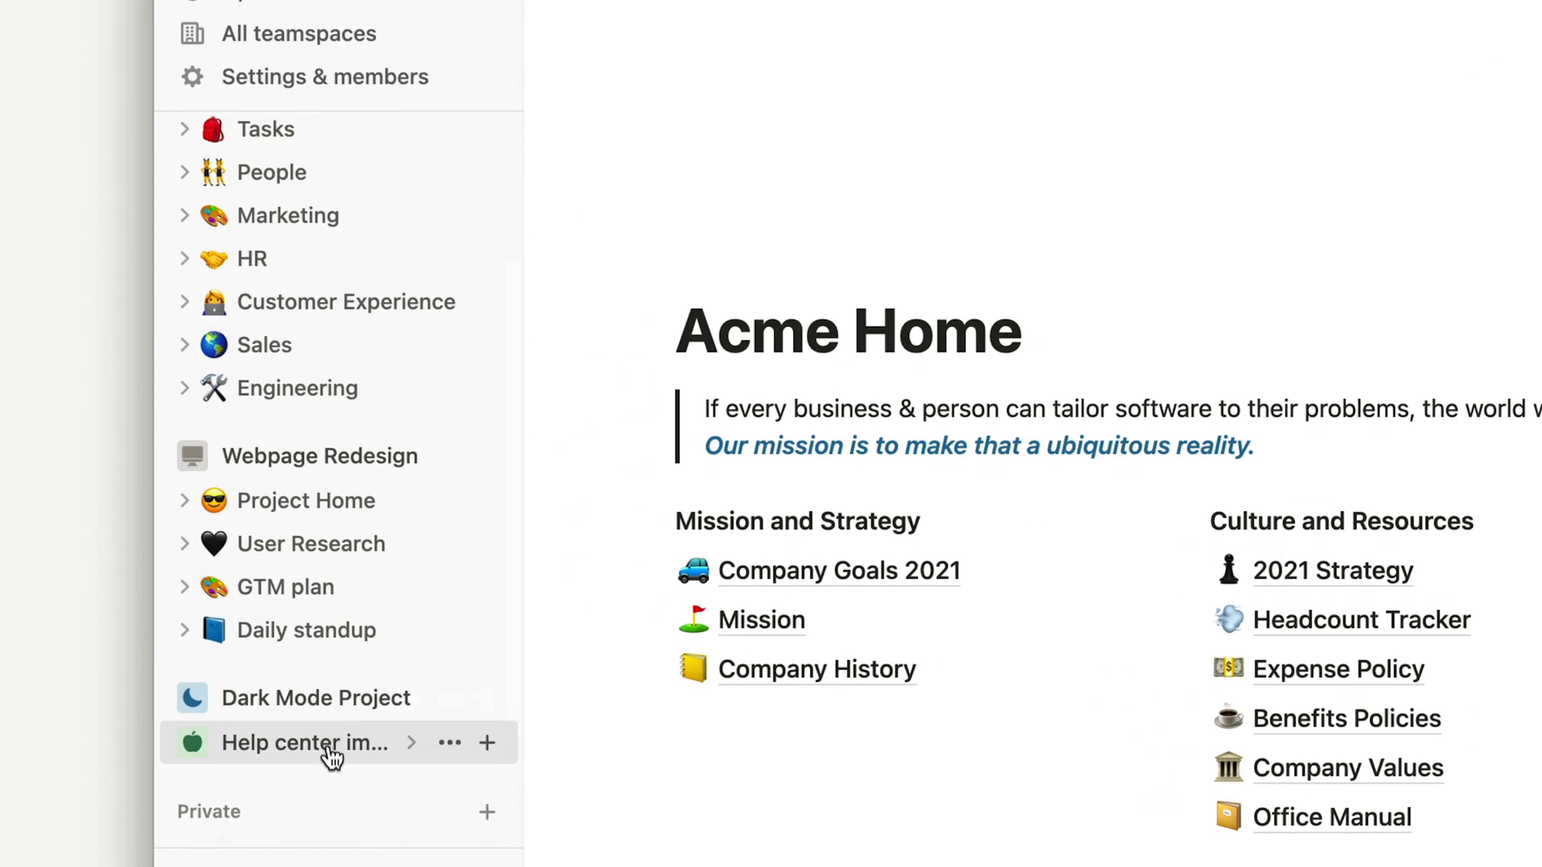
left_click(357, 462)
scroll(359, 464, "up", 3)
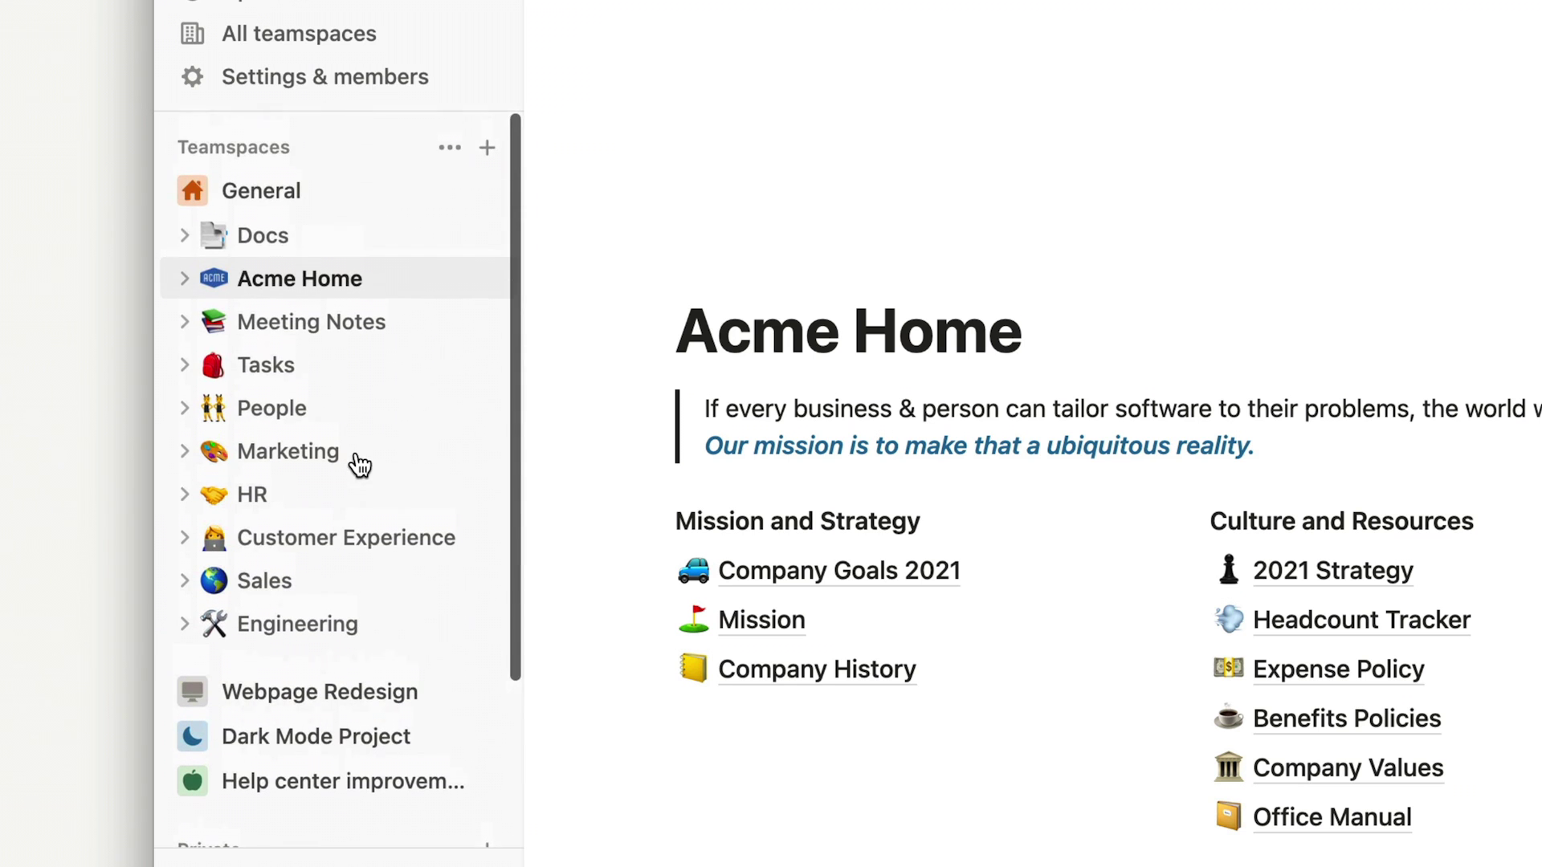
left_click(321, 203)
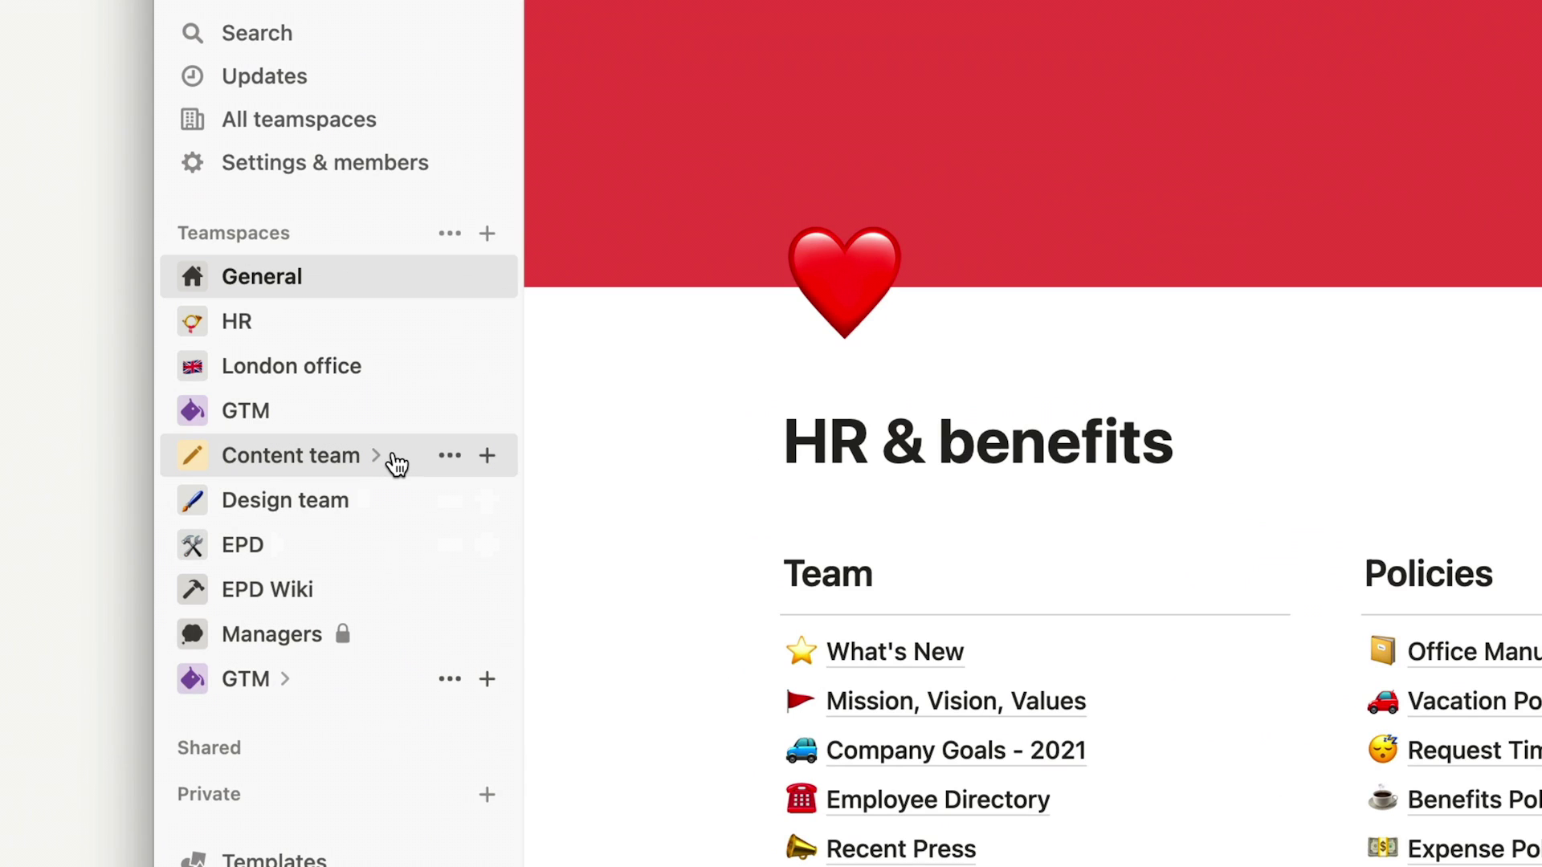
- Toggle London office and GTM open and closed, leaving EPD expanded
left_click(412, 371)
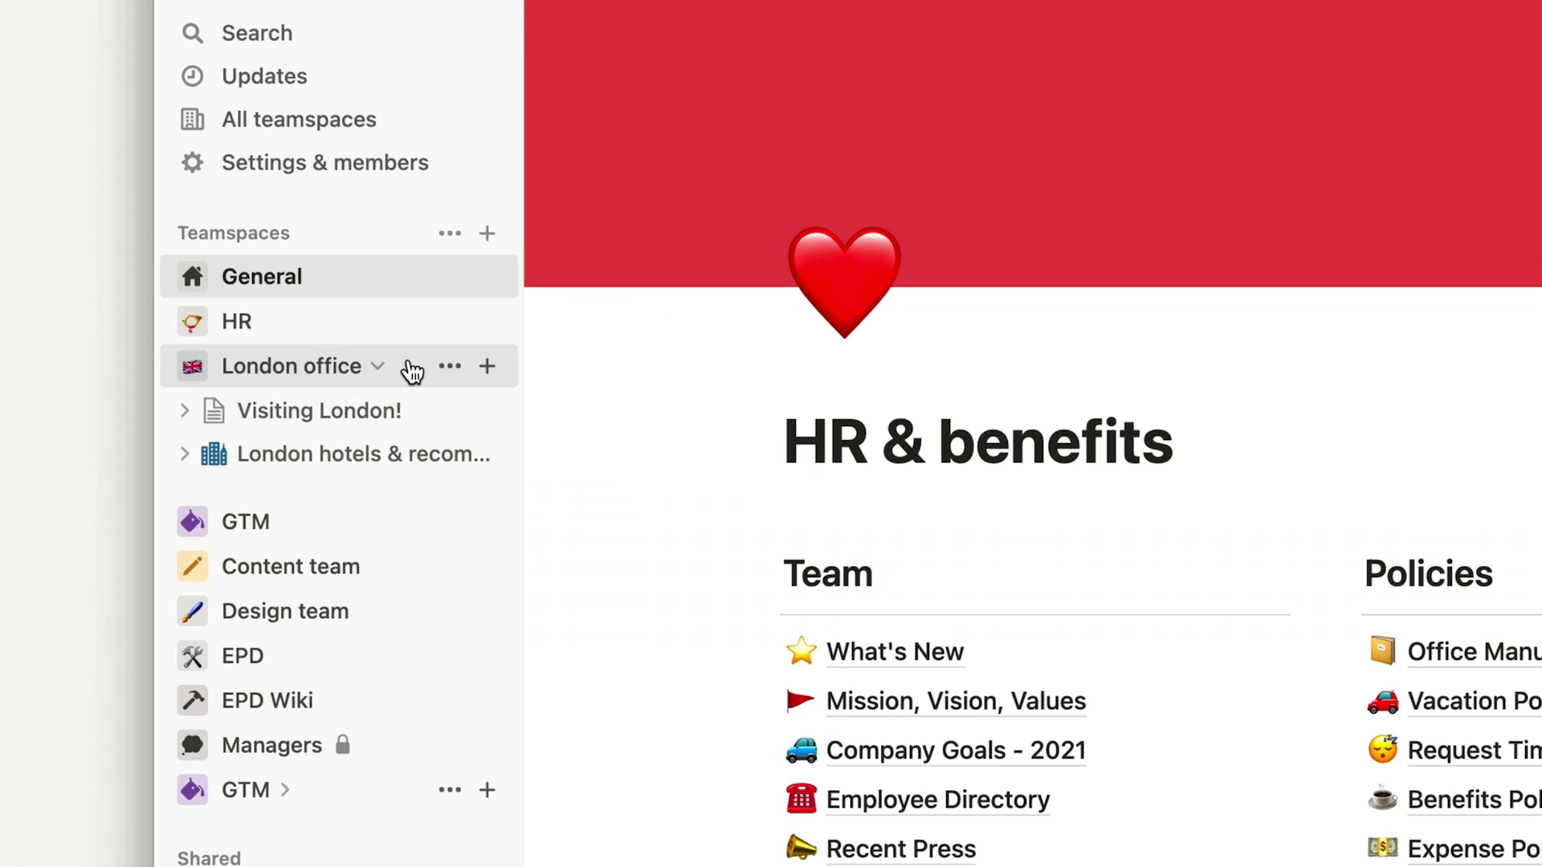
left_click(412, 371)
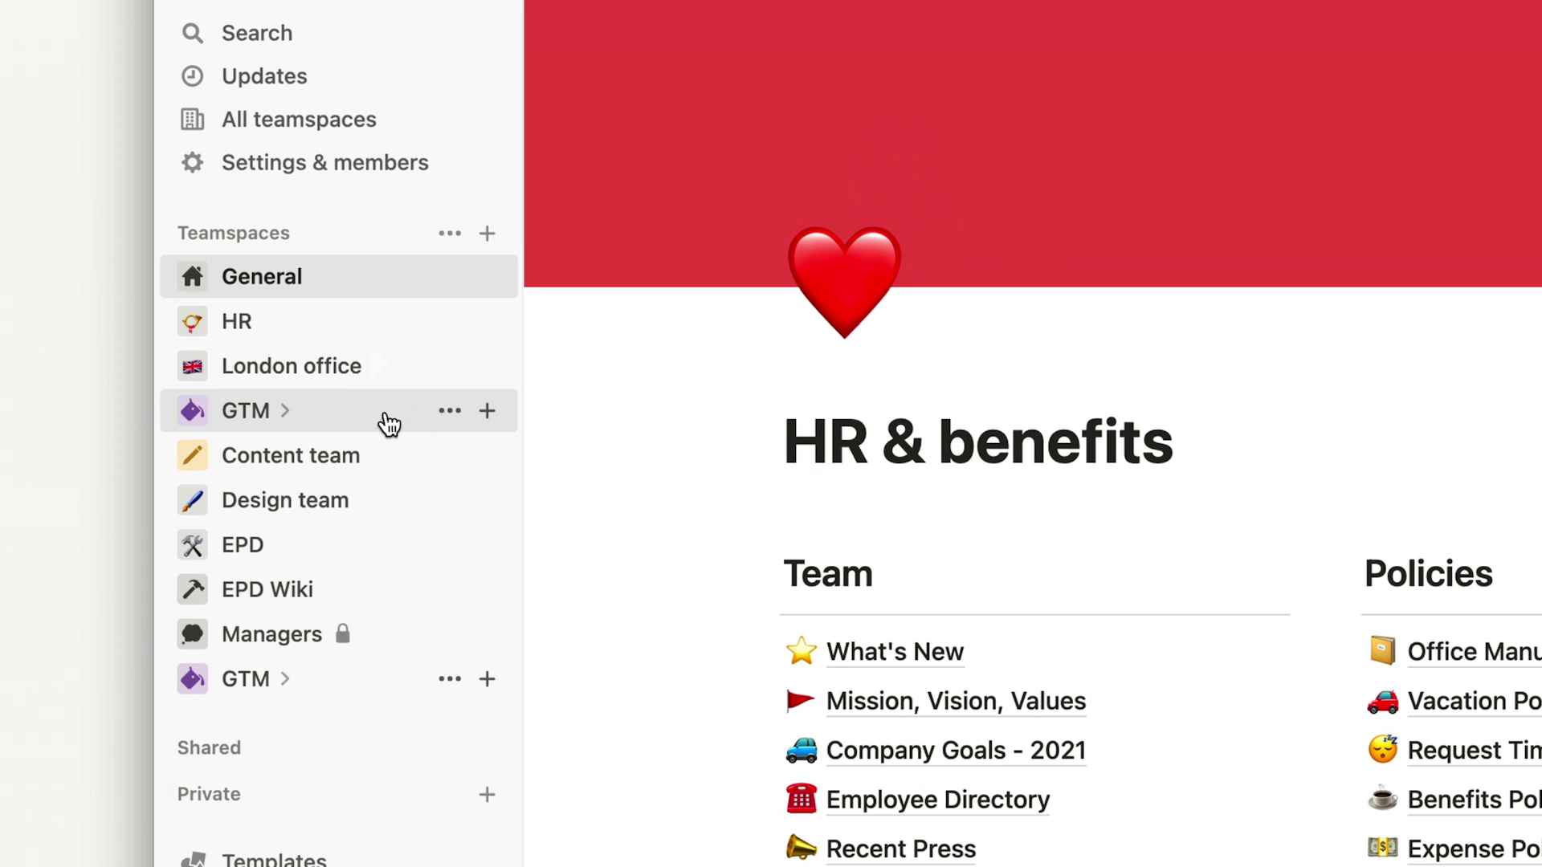
left_click(389, 423)
left_click(389, 423)
left_click(398, 369)
left_click(398, 370)
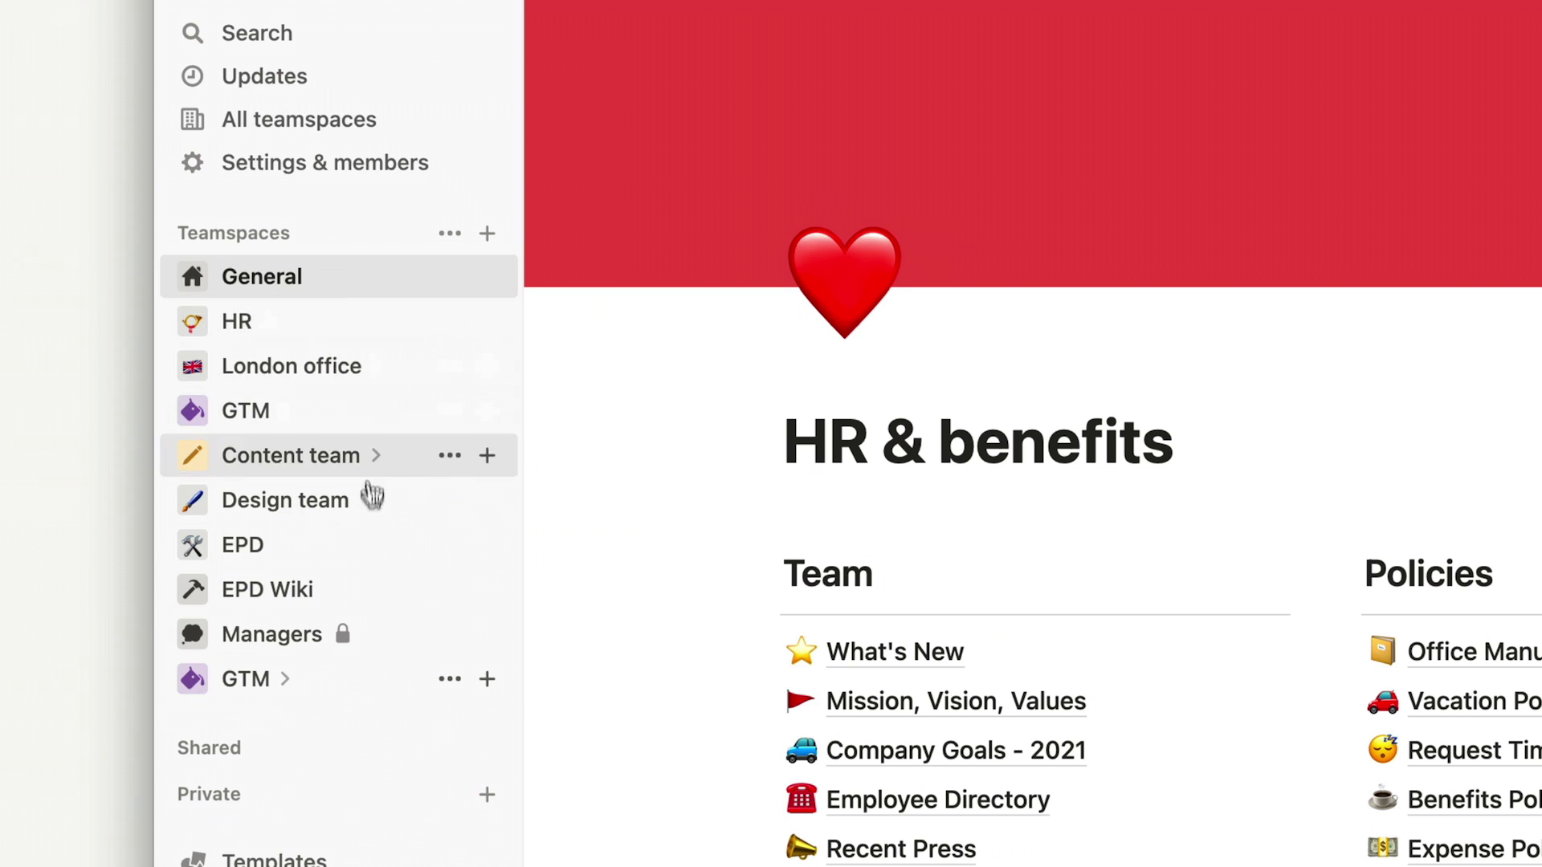
left_click(393, 559)
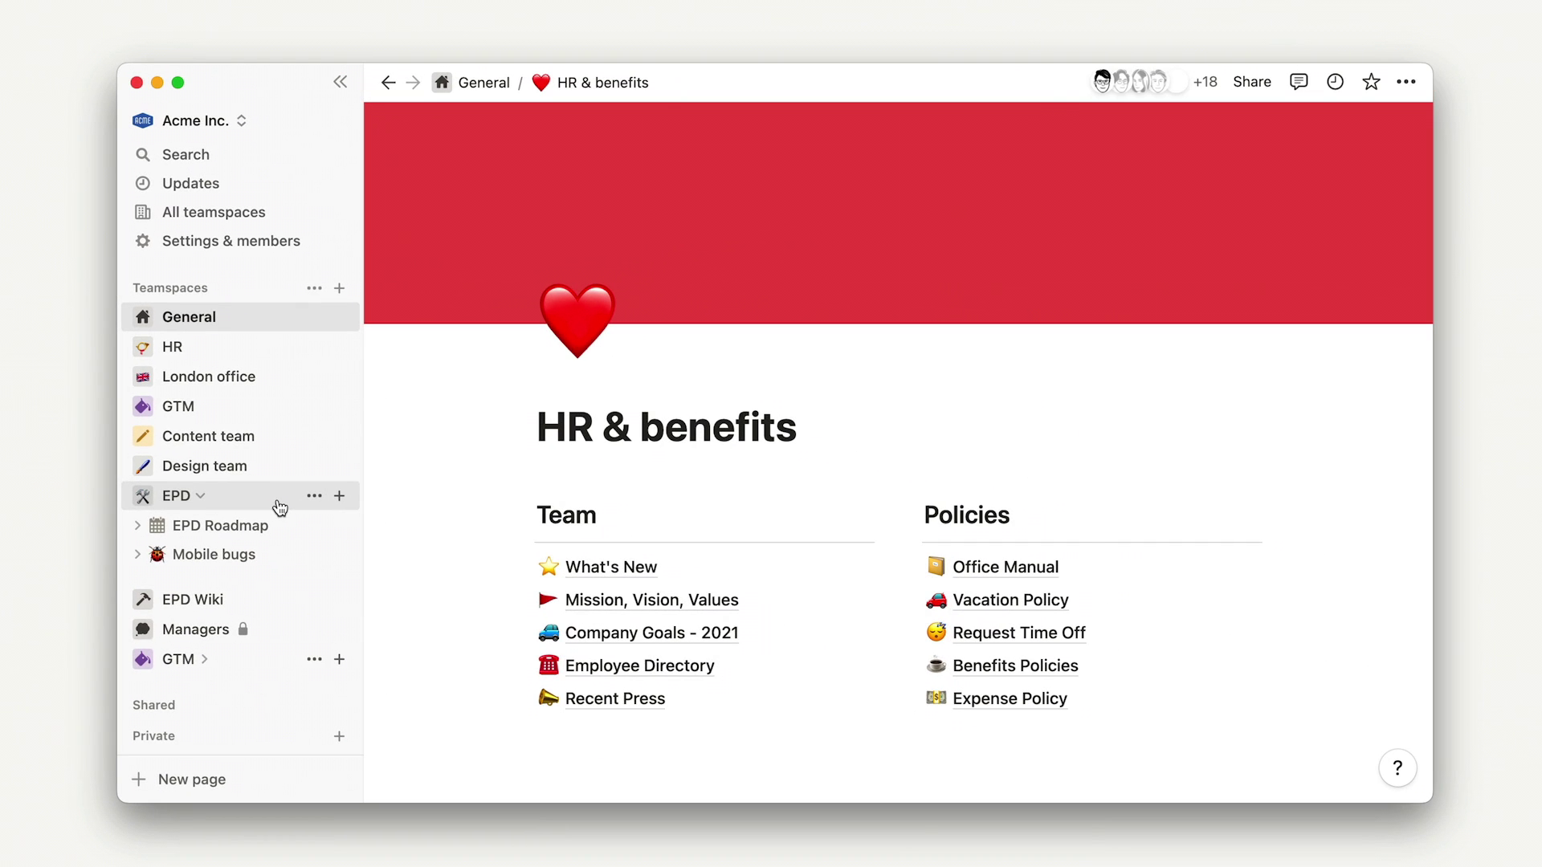